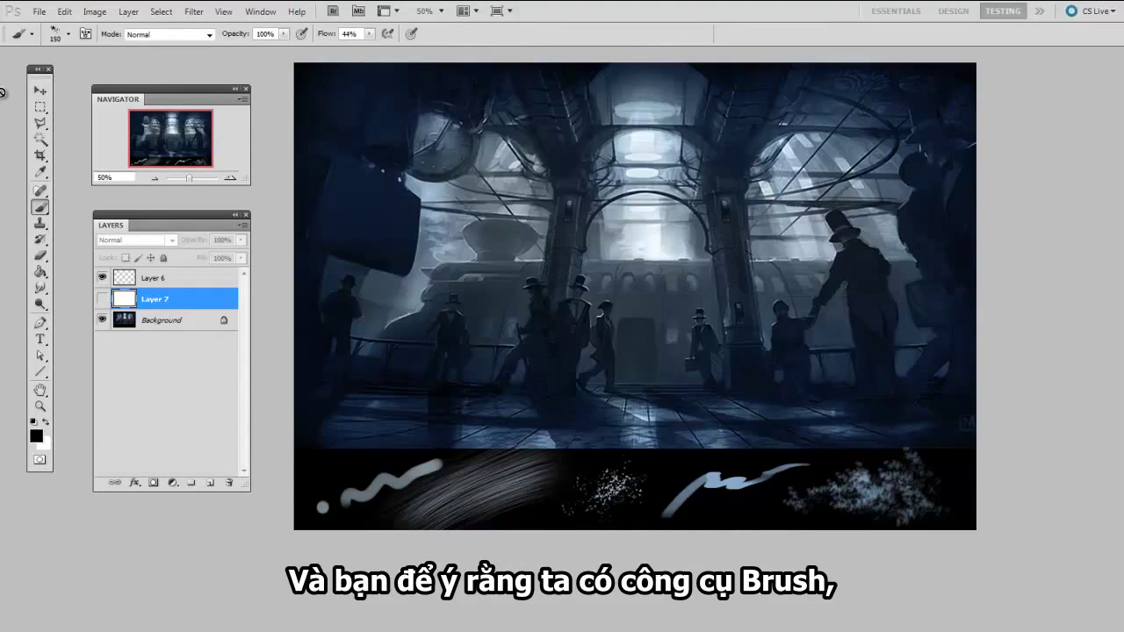
right_click(39, 207)
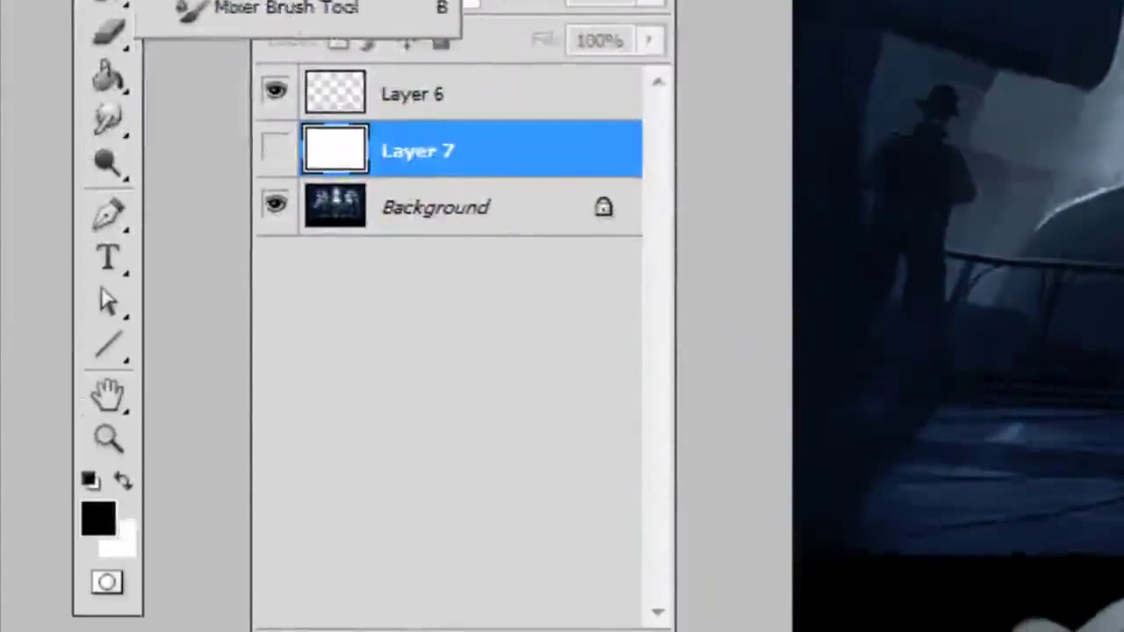
left_click(109, 322)
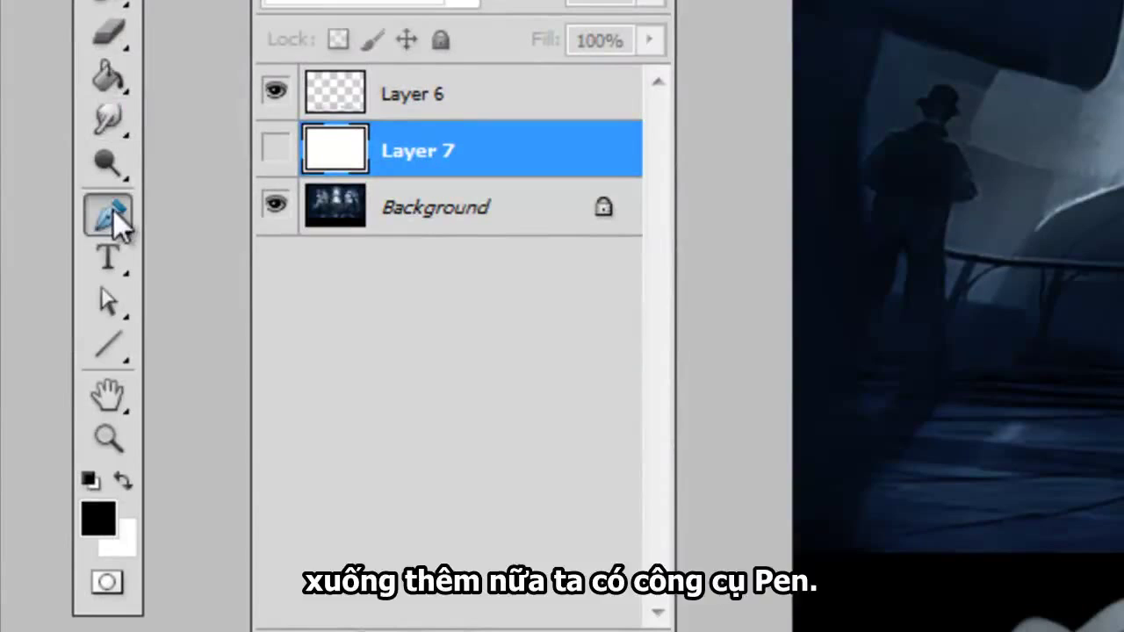
left_click(111, 79)
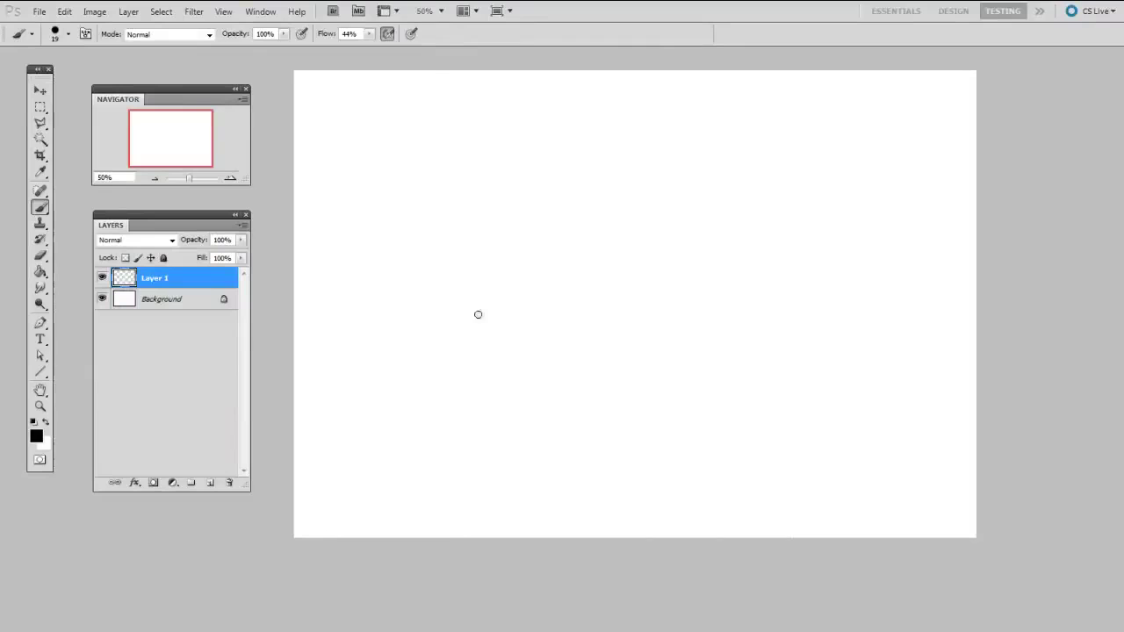
Step: Paint a single dot and a wavy vertical stroke below it with the hard round brush enlarged to 40 px
key("bracketright")
key("bracketright")
left_click(358, 150)
left_click_drag(354, 182, 376, 354)
Step: Paint a blurry dot and vertical stroke beside the wavy one, using the soft round preset enlarged to 175 px
right_click(429, 242)
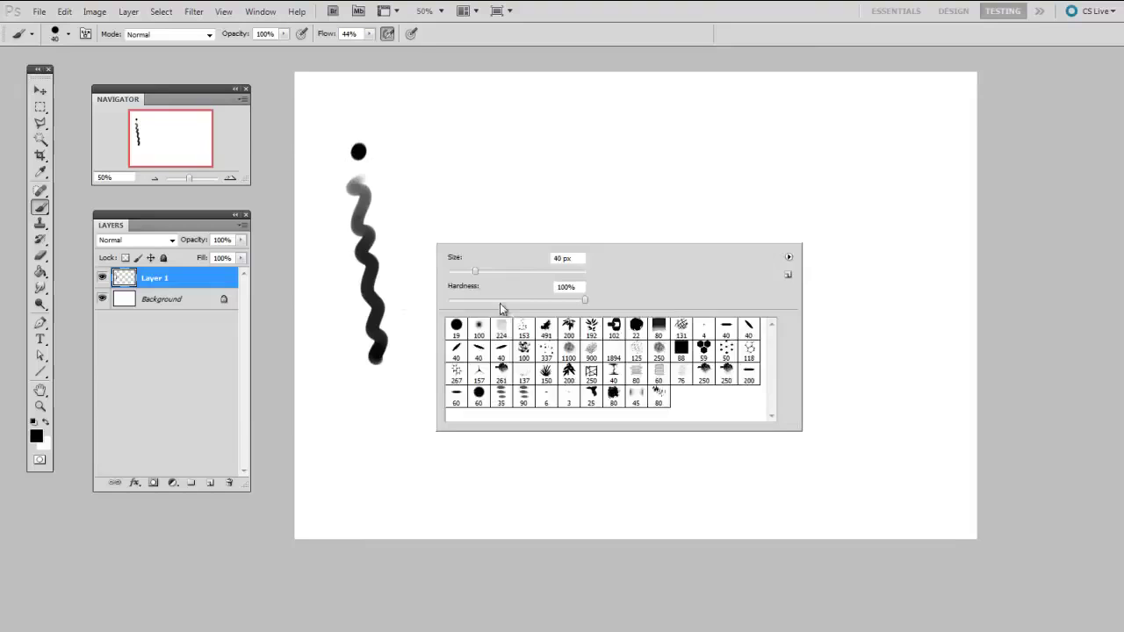
left_click(478, 330)
key("Return")
key("bracketright")
key("bracketright")
key("bracketright")
mouse_move(421, 139)
left_mouse_down()
mouse_move(444, 186)
mouse_move(472, 393)
left_mouse_up()
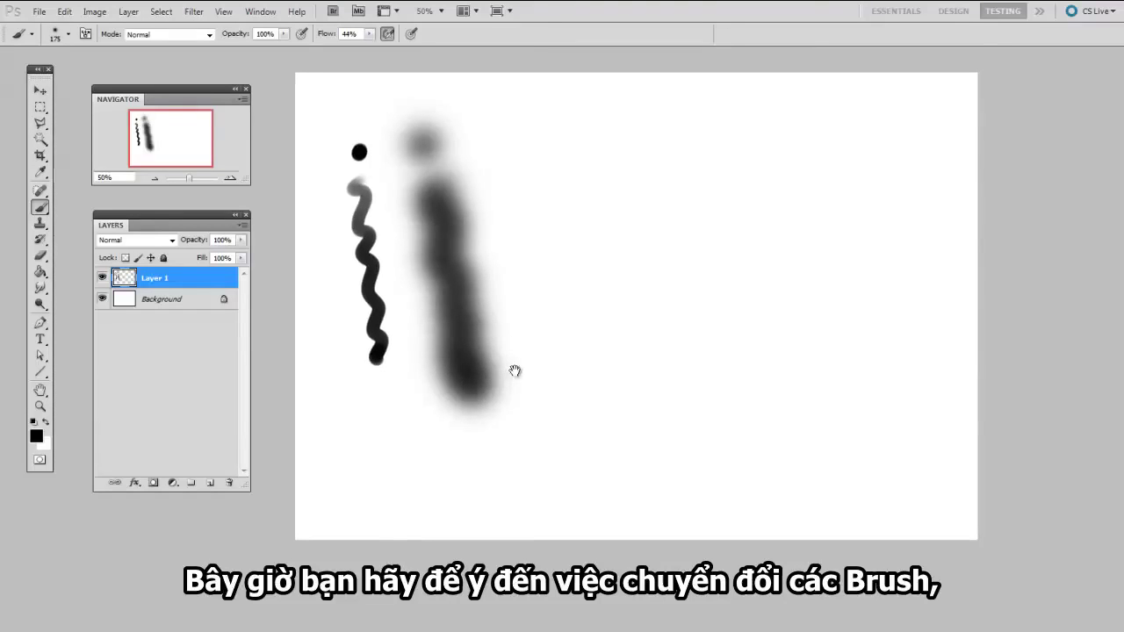
right_click(497, 296)
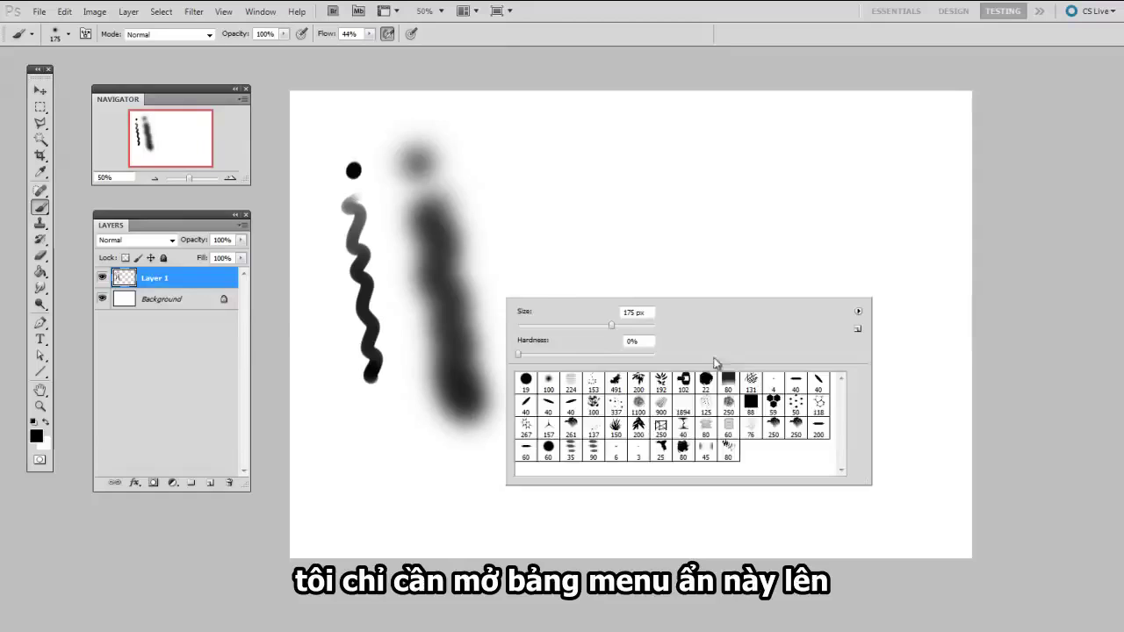
left_click_drag(524, 239, 525, 243)
right_click(487, 283)
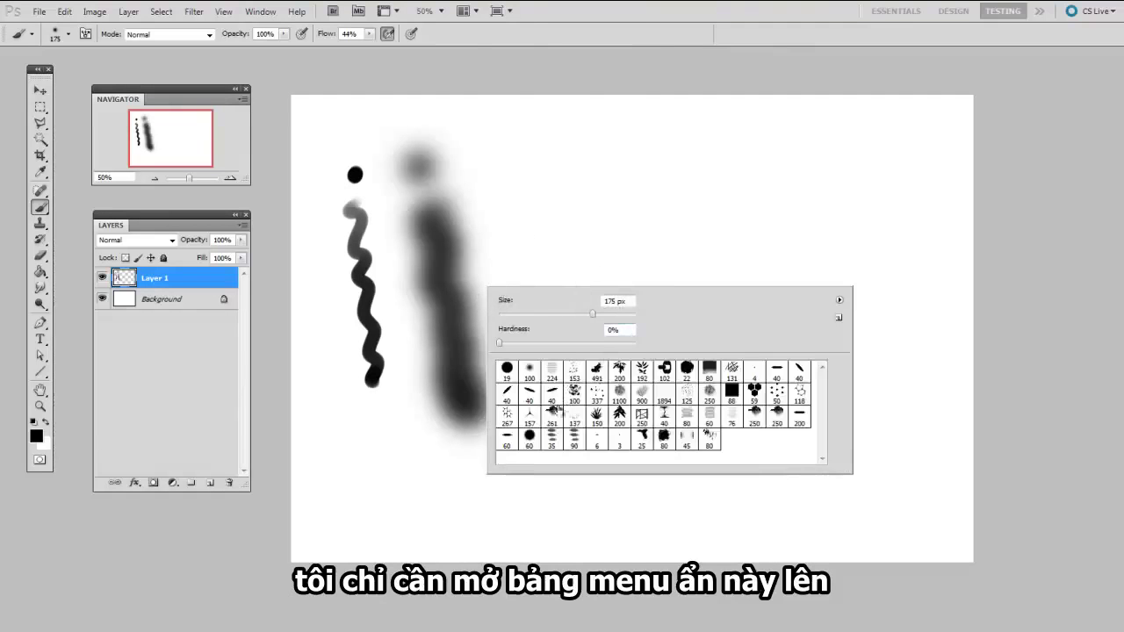
left_click_drag(442, 383, 429, 394)
Step: Paint a vertical zigzag with short dabs beneath it beside the soft stroke, using the 40 px slanted flat preset
right_click(466, 341)
left_click(532, 450)
mouse_move(536, 178)
left_mouse_down()
mouse_move(529, 264)
mouse_move(555, 384)
left_mouse_up()
mouse_move(544, 414)
left_mouse_down()
mouse_move(560, 408)
mouse_move(556, 428)
left_mouse_up()
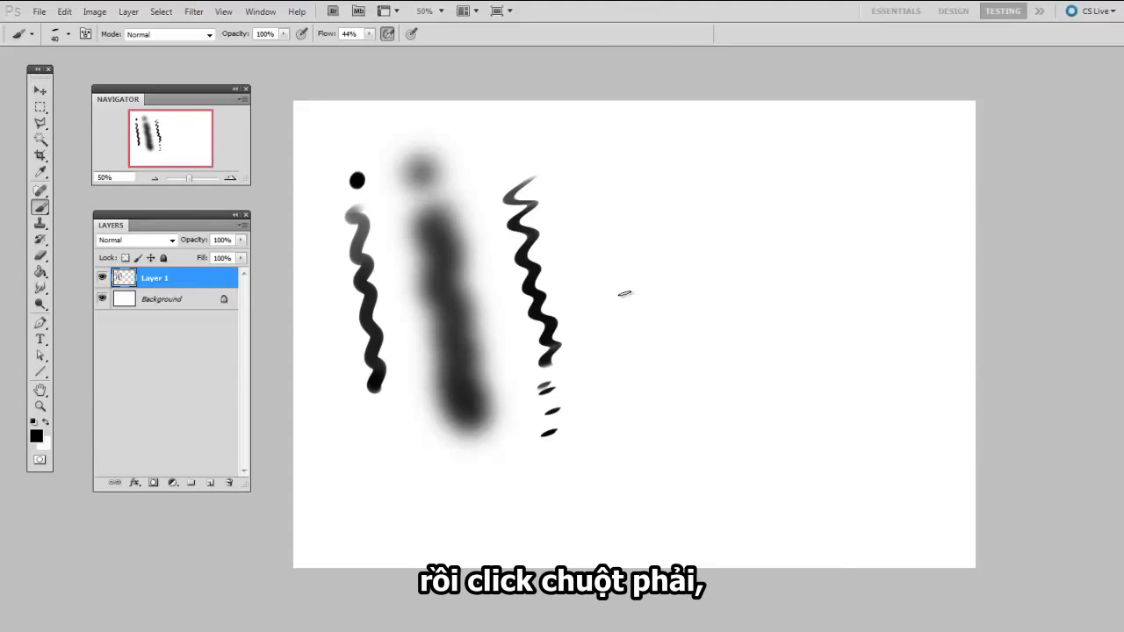
Step: Paint a speckled, leafy vertical stroke beside the zigzag with the last scatter preset at 150 px
right_click(638, 239)
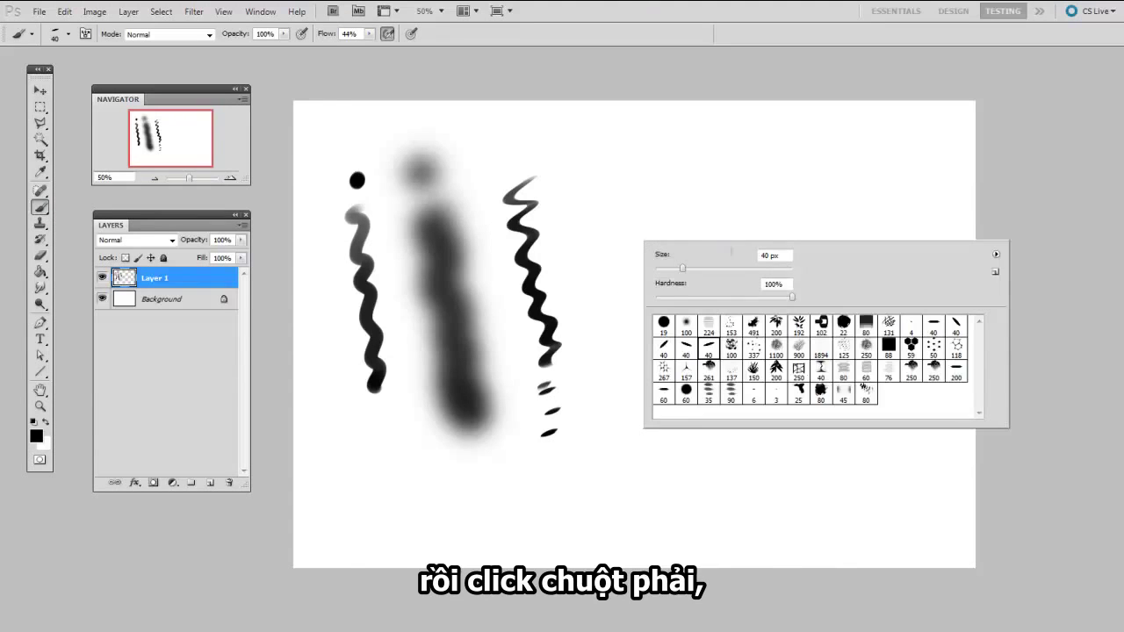
double_click(868, 393)
mouse_move(639, 188)
left_mouse_down()
mouse_move(633, 248)
mouse_move(651, 314)
mouse_move(655, 300)
left_mouse_up()
Step: Paint a thick, ragged dark smear beside the speckled stroke, using the 80 px rough blot preset greatly enlarged
right_click(667, 303)
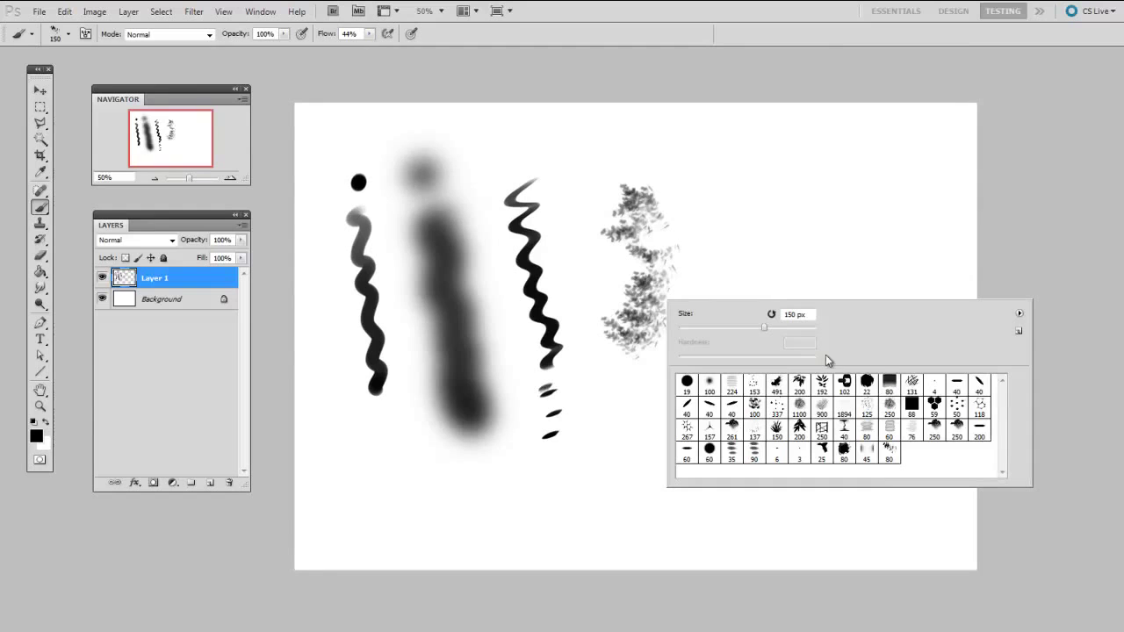
left_click(843, 452)
key("space")
left_click_drag(652, 462, 654, 465)
key("bracketright")
key("bracketright")
key("bracketright")
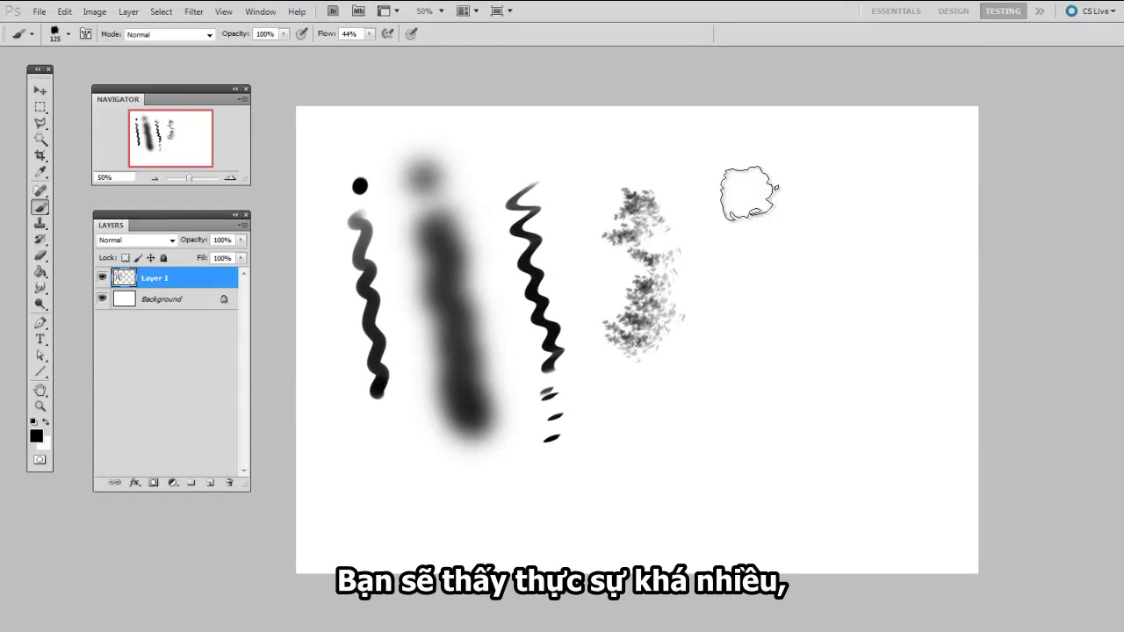
key("bracketright")
key("bracketright")
key("bracketright")
key("bracketright")
key("bracketright")
mouse_move(748, 193)
left_mouse_down()
mouse_move(762, 275)
mouse_move(777, 269)
mouse_move(771, 288)
mouse_move(796, 275)
mouse_move(790, 295)
mouse_move(800, 294)
mouse_move(774, 304)
mouse_move(797, 341)
left_mouse_up()
key("bracketleft")
key("bracketleft")
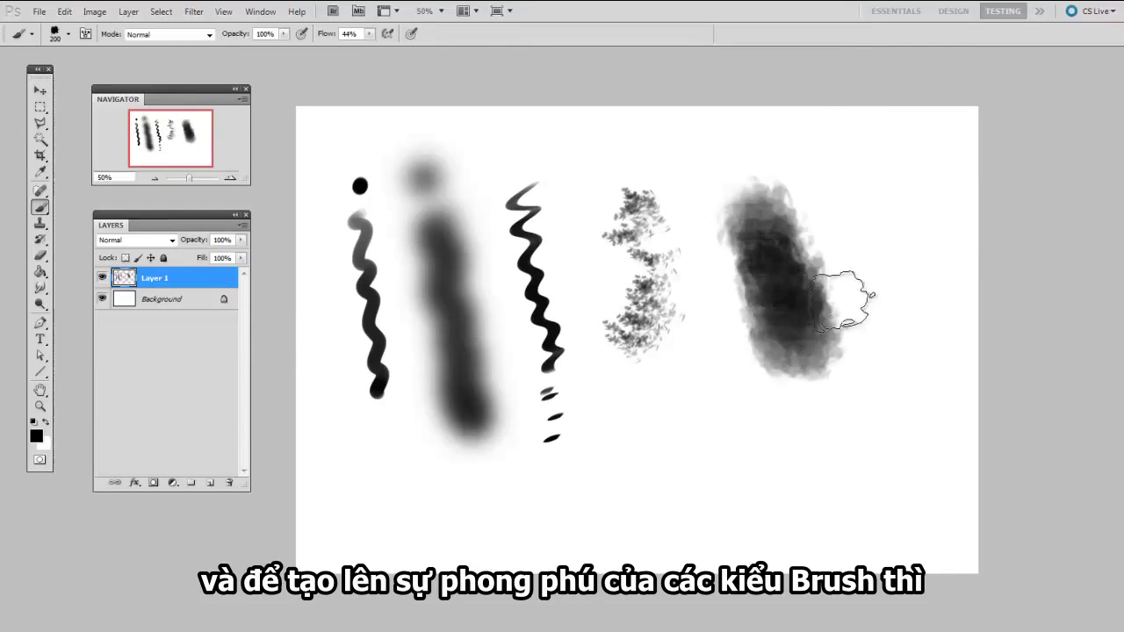
key("bracketleft")
Step: Paint a wavy multi-line stroke beside the dark smear with the 35 px bristle preset
right_click(736, 303)
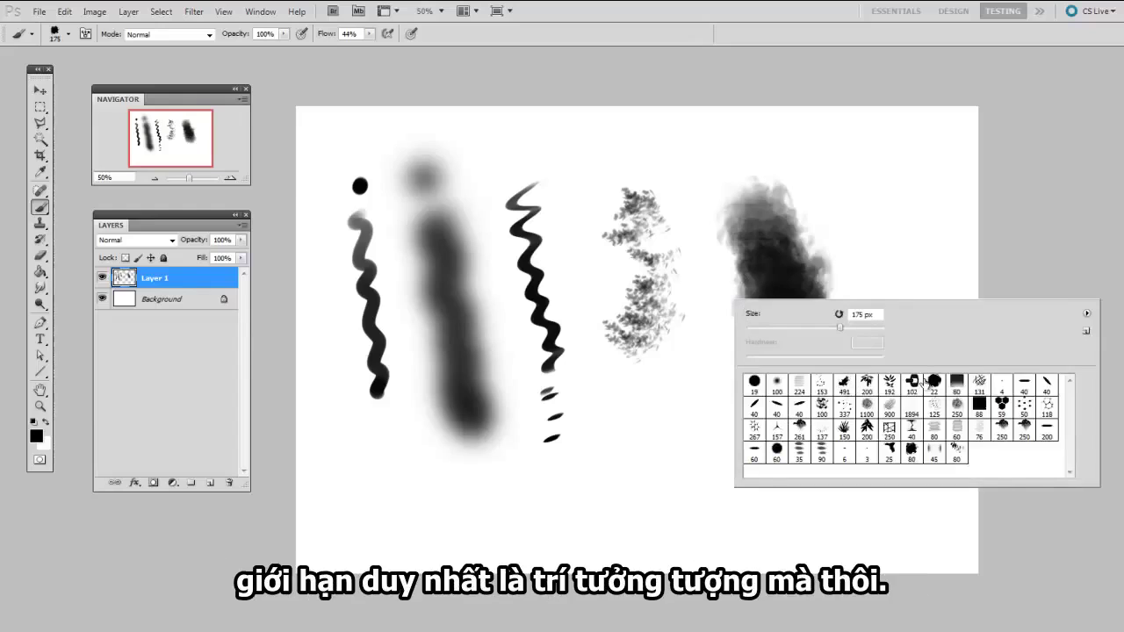
double_click(799, 450)
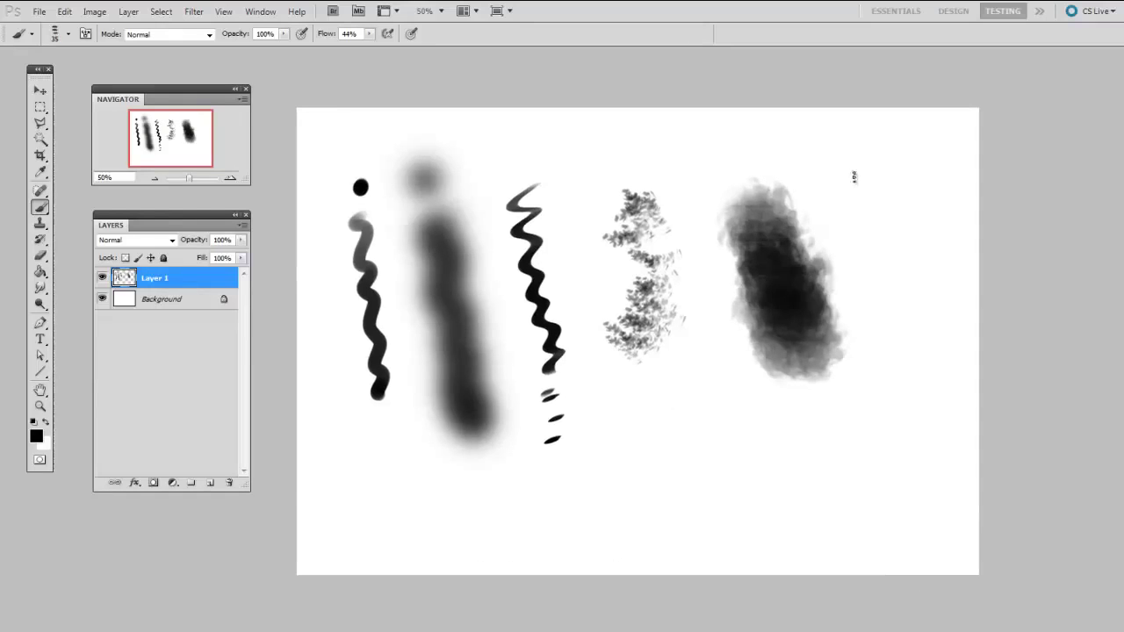
left_click_drag(853, 177, 873, 410)
Step: Paint a column of blocky black strokes near the canvas edge, using the 40 px horizontal flat preset enlarged to 90 px
right_click(748, 359)
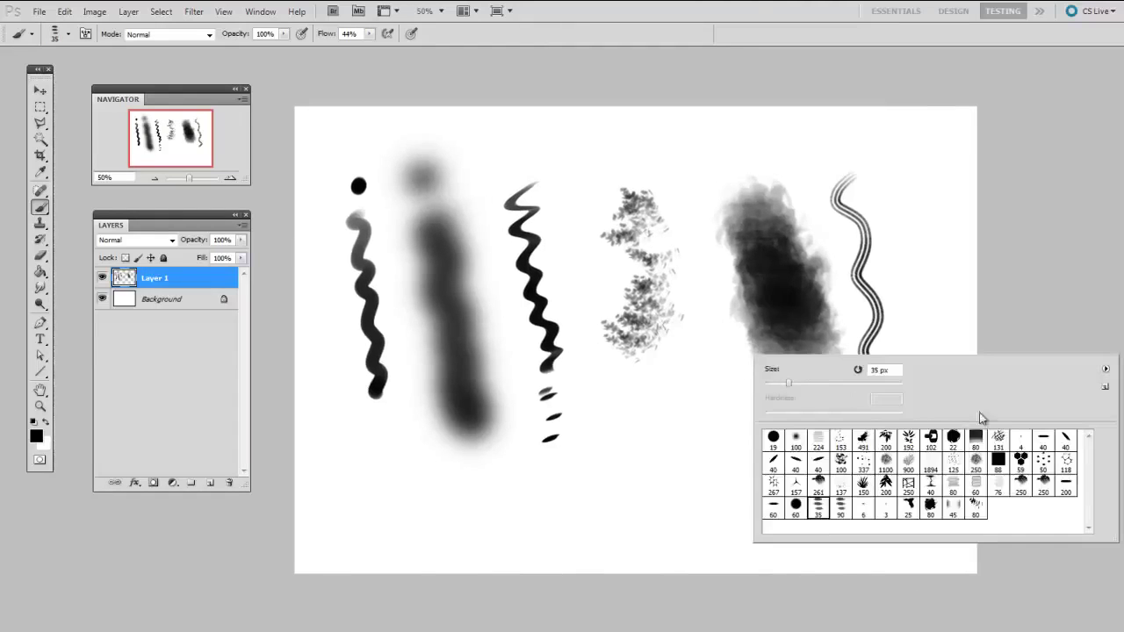
left_click(1041, 442)
left_click(653, 439)
key("bracketright")
key("bracketright")
key("bracketright")
key("bracketright")
key("bracketright")
mouse_move(906, 177)
left_mouse_down()
mouse_move(912, 327)
mouse_move(925, 317)
mouse_move(917, 413)
left_mouse_up()
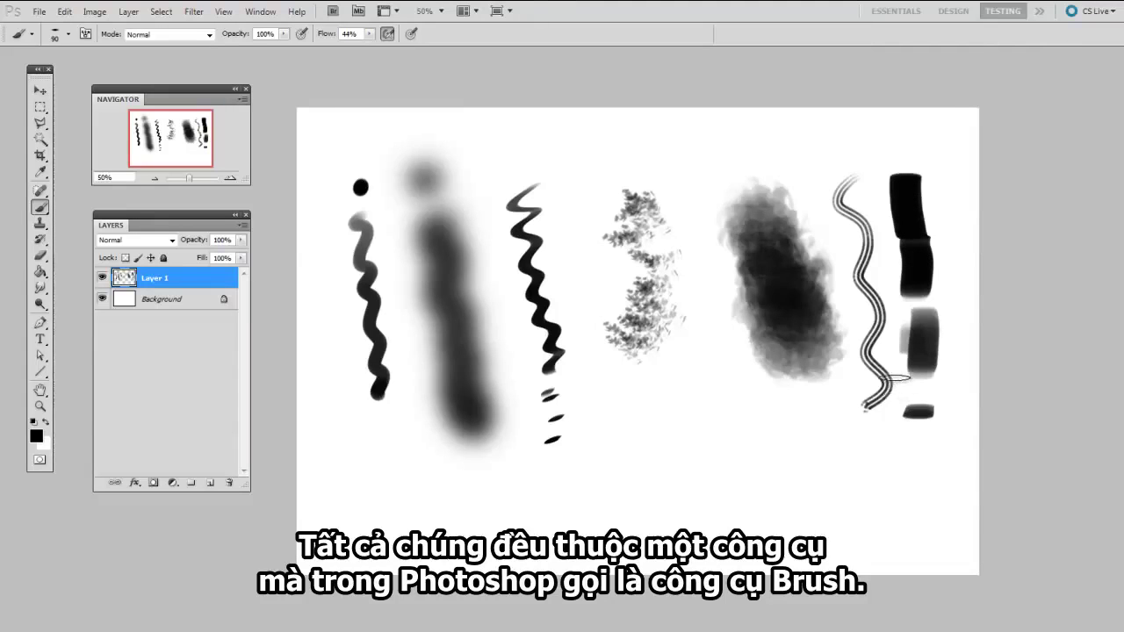
Step: Draw a thin pencil-like line in the empty area below the speckled stroke with a very small brush
right_click(695, 402)
left_click(720, 497)
left_click(647, 477)
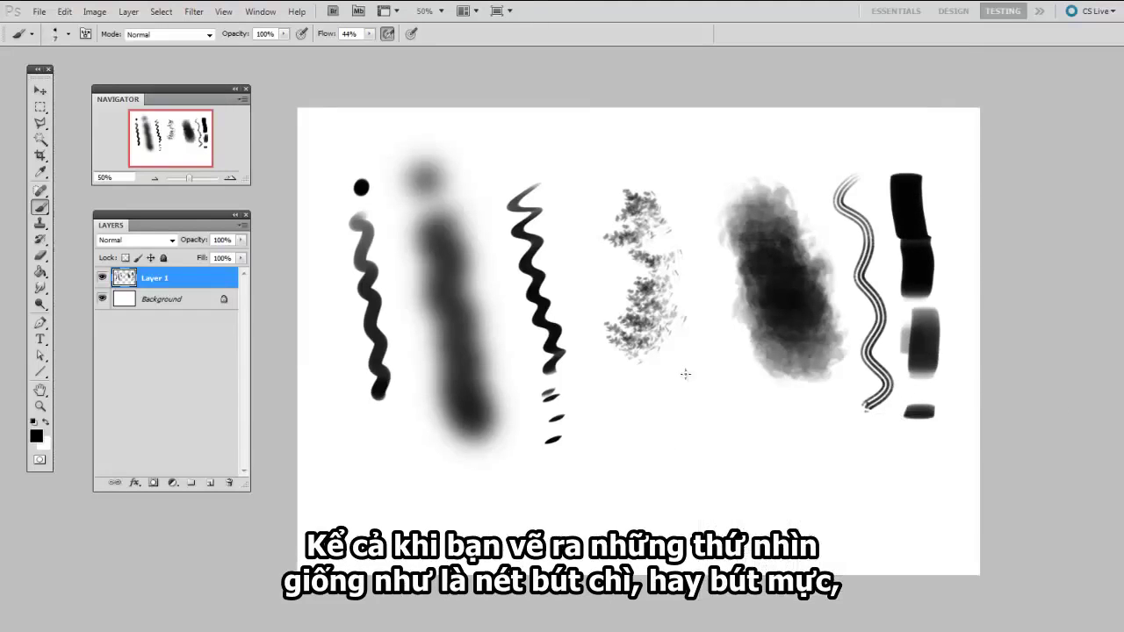
mouse_move(620, 468)
left_mouse_down()
mouse_move(710, 371)
mouse_move(686, 439)
left_mouse_up()
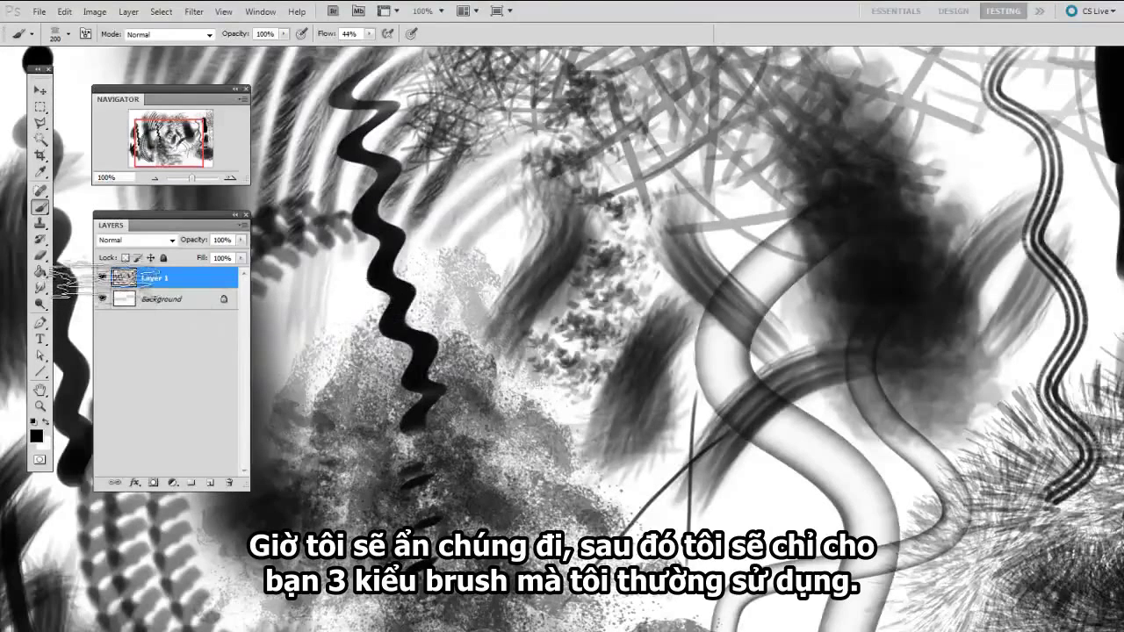
Step: Hide Layer 1 and add a new empty layer above it
left_click(102, 279)
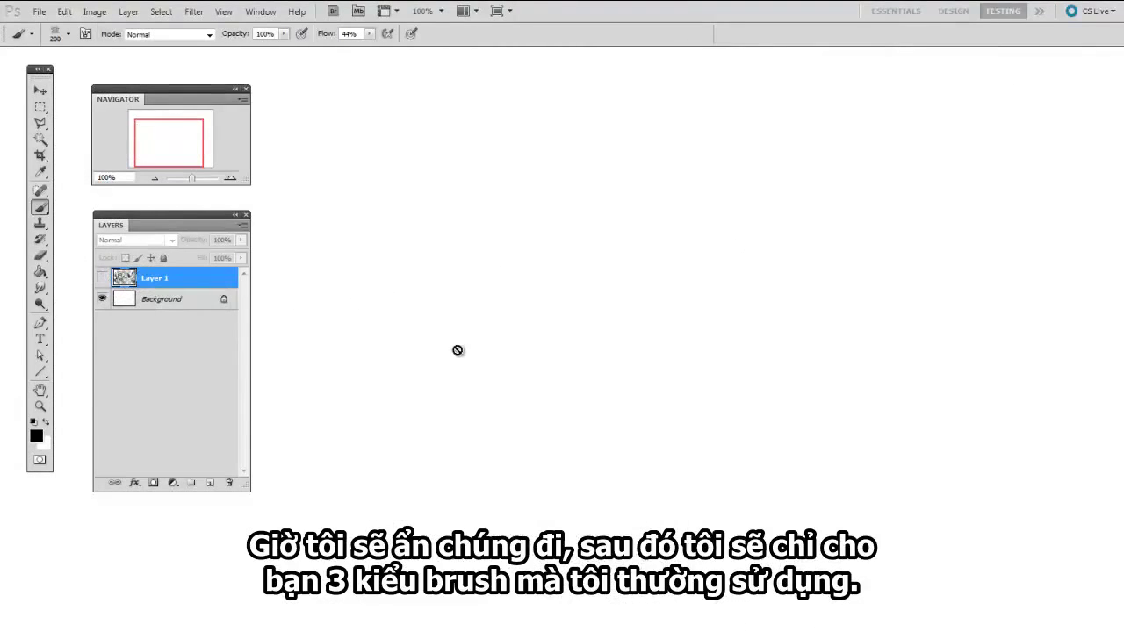
key("ctrl+shift+alt+n")
Step: Paint a black dot and a wavy vertical stroke below it with the hard round preset enlarged to 60 px
right_click(530, 338)
double_click(542, 420)
key("bracketright")
key("bracketright")
key("bracketright")
key("bracketright")
key("bracketright")
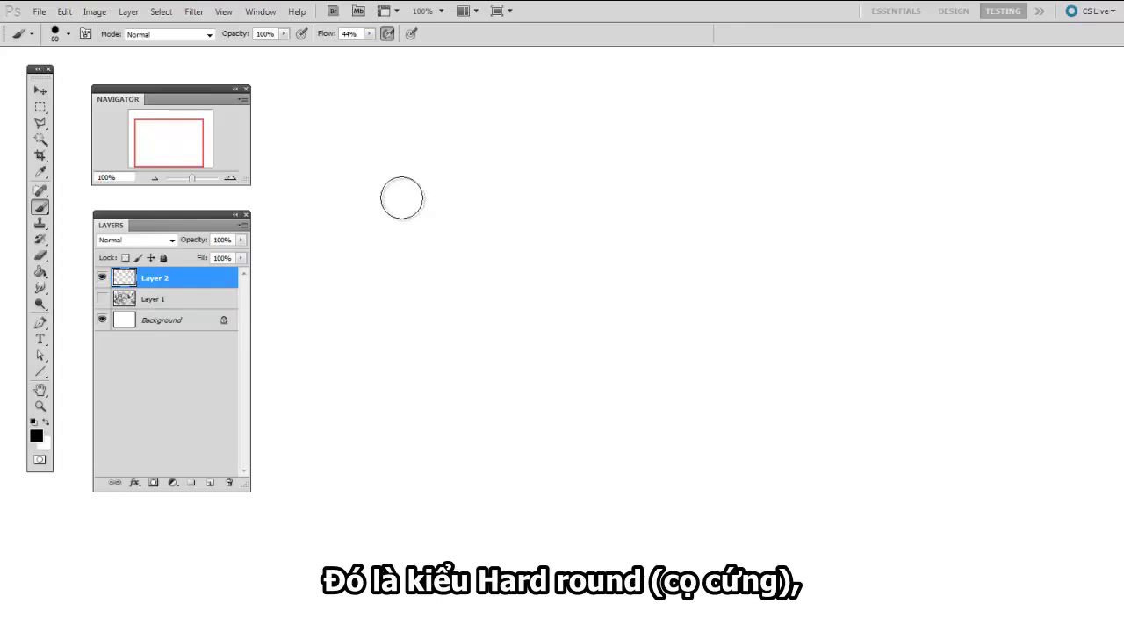
left_click_drag(398, 194, 401, 194)
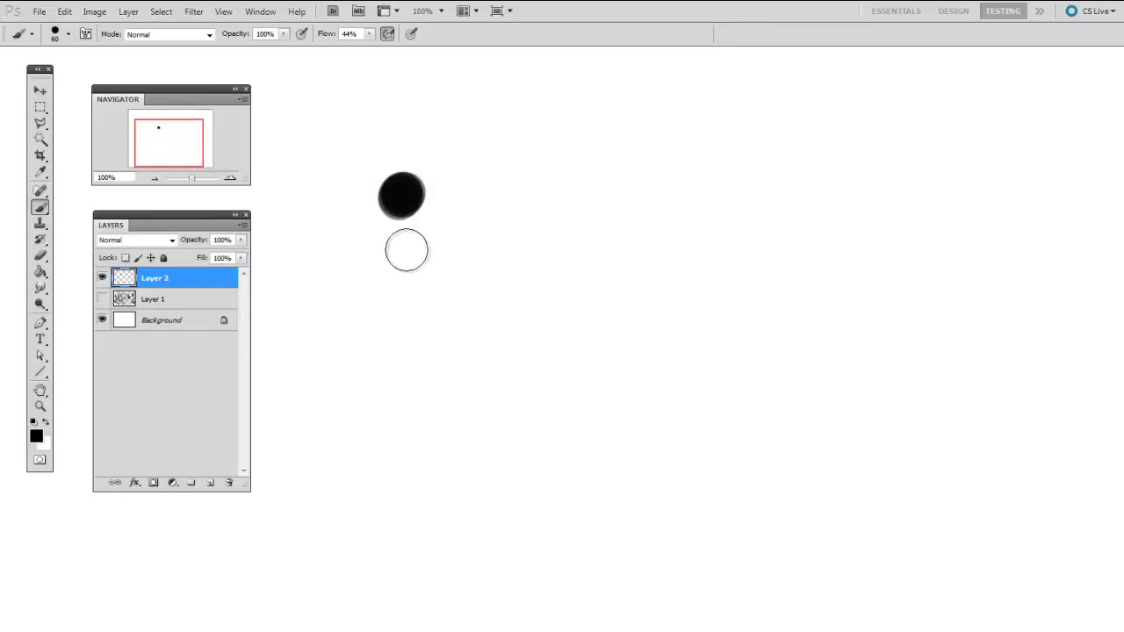
mouse_move(404, 248)
left_mouse_down()
mouse_move(422, 293)
mouse_move(436, 553)
left_mouse_up()
Step: Paint a soft-edged dot and wavy vertical stroke beside the hard one, using the 100 px soft round preset
right_click(565, 346)
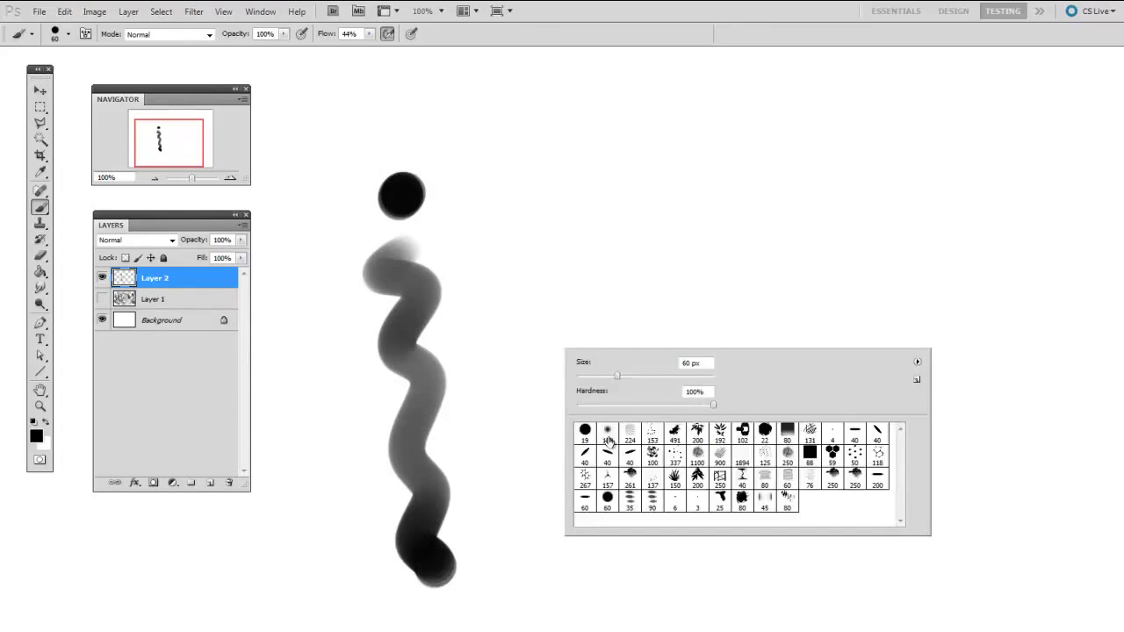
double_click(603, 430)
key("space")
left_click_drag(464, 460, 468, 462)
left_click_drag(559, 201, 567, 198)
mouse_move(577, 284)
left_mouse_down()
mouse_move(566, 319)
mouse_move(600, 443)
mouse_move(601, 569)
mouse_move(584, 619)
left_mouse_up()
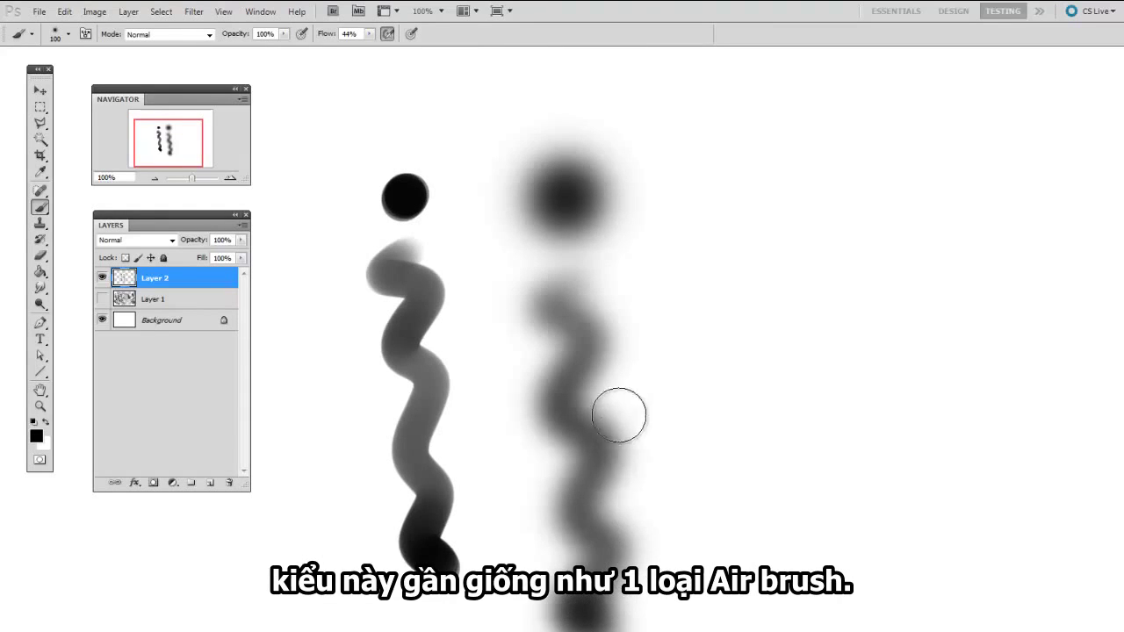
Step: Paint a dab and a long vertical stroke beside the soft one, using the 40 px hard flat preset enlarged to 100 px
key("space")
mouse_move(684, 343)
left_mouse_down()
mouse_move(598, 352)
mouse_move(590, 380)
left_mouse_up()
right_click(673, 257)
left_click(953, 340)
key("space")
key("]")
key("]")
key("]")
key("]")
key("]")
key("]")
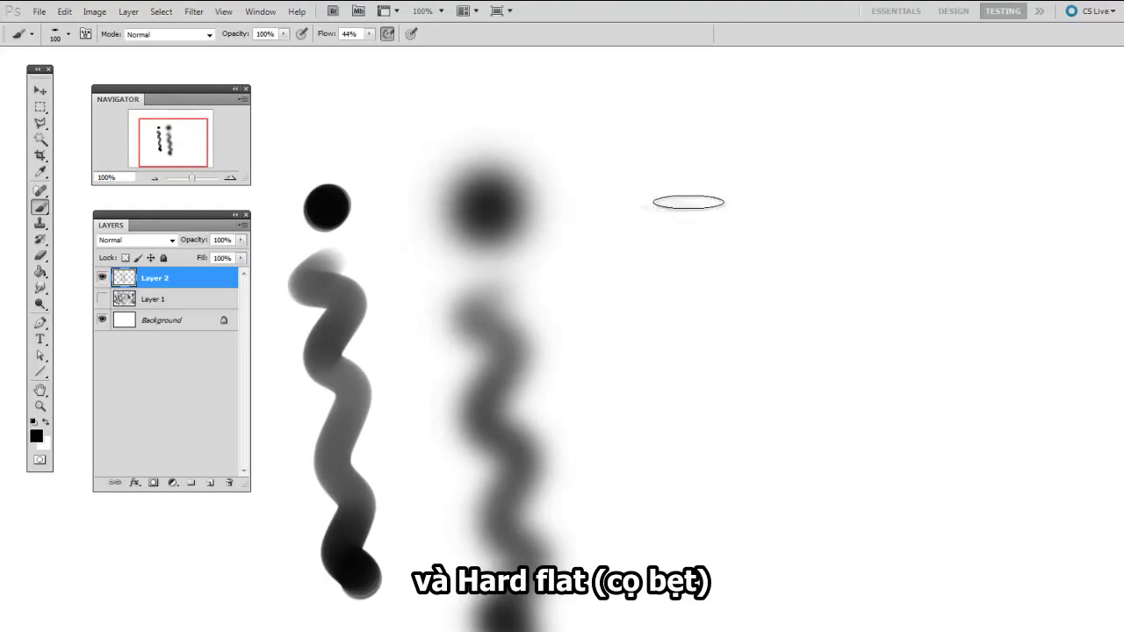
left_click_drag(685, 206, 698, 205)
mouse_move(698, 258)
left_mouse_down()
mouse_move(685, 358)
mouse_move(697, 567)
mouse_move(730, 608)
mouse_move(760, 604)
left_mouse_up()
left_click_drag(772, 587, 790, 571)
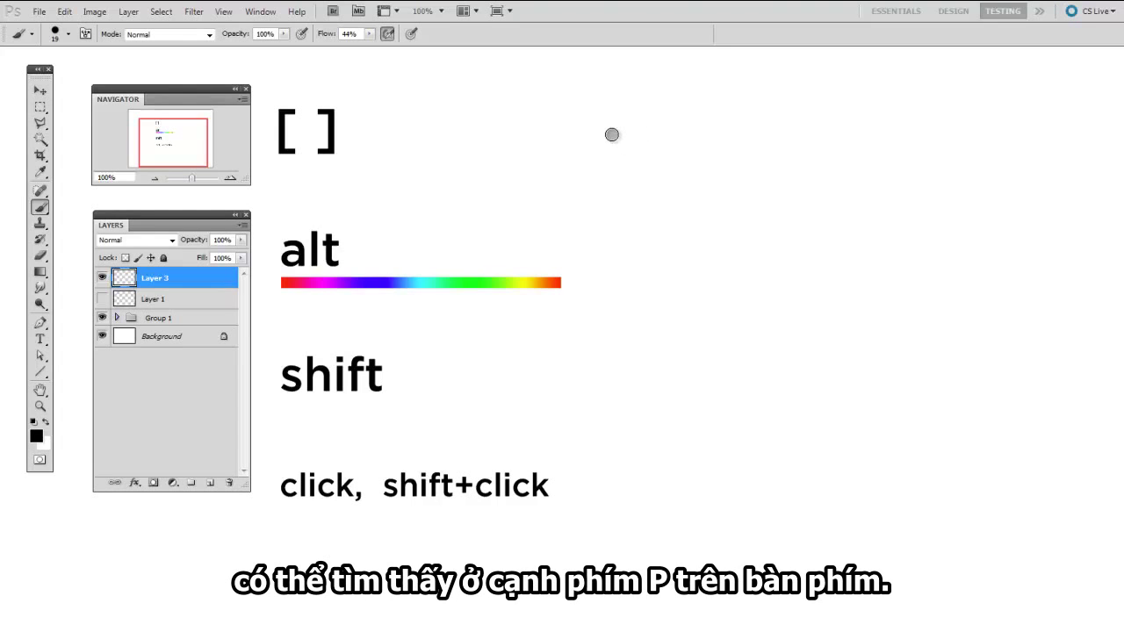
Step: Paint a row of four black dots beside the "[ ]" label, growing in brush size from 19 px to 100 px
left_click(612, 135)
key("bracketright")
left_click(648, 134)
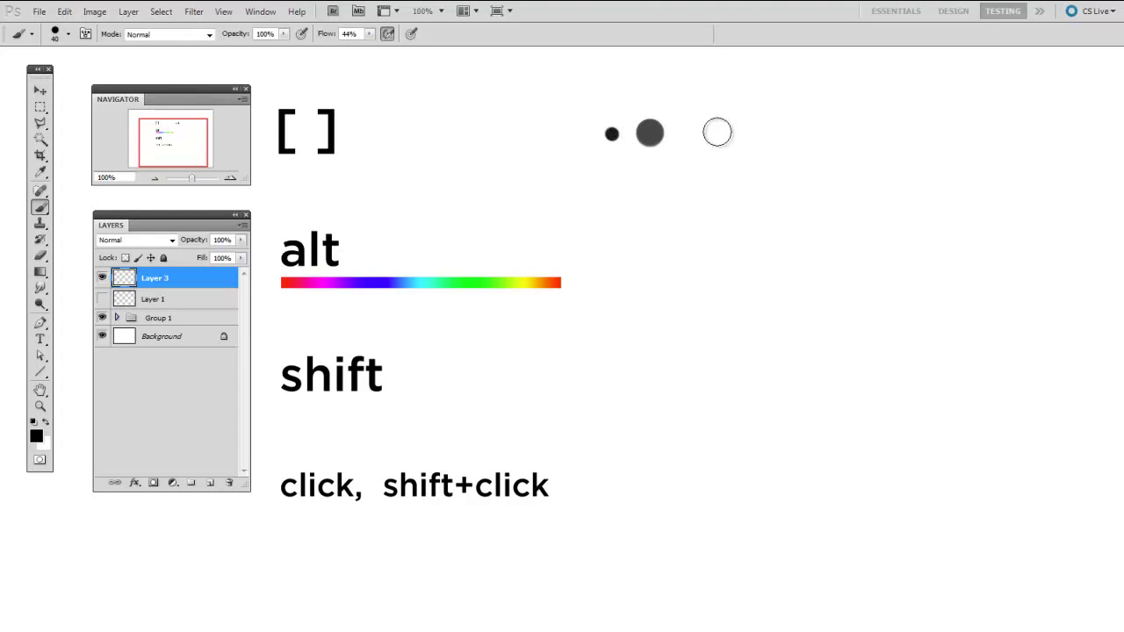
key("bracketright")
key("bracketright")
key("bracketright")
key("bracketright")
left_click(708, 132)
key("bracketright")
key("bracketright")
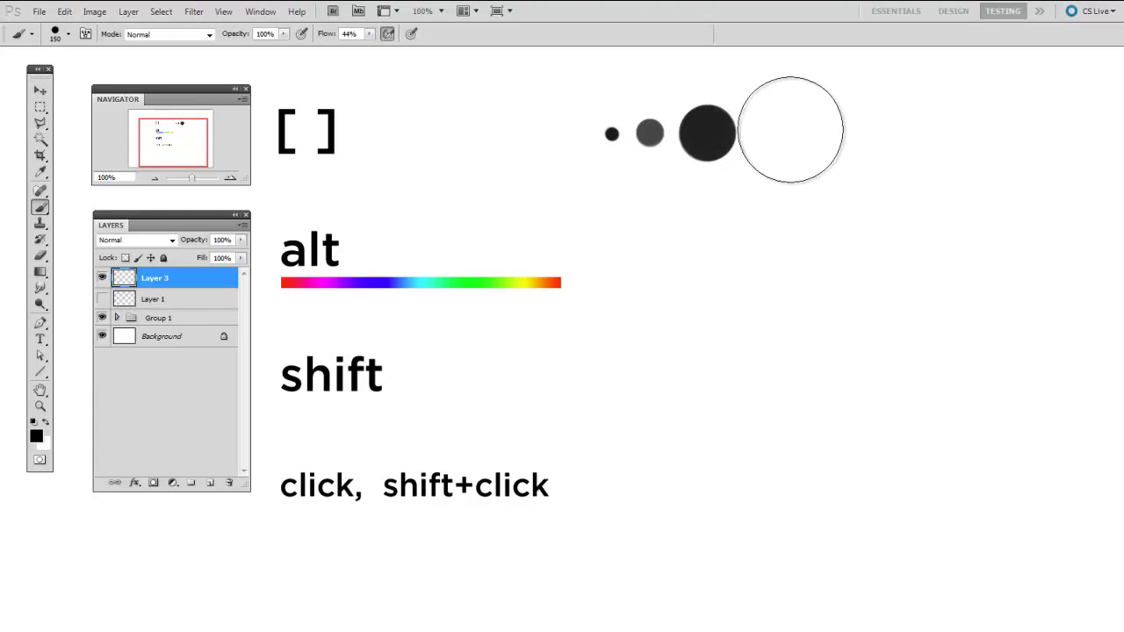
left_click(802, 130)
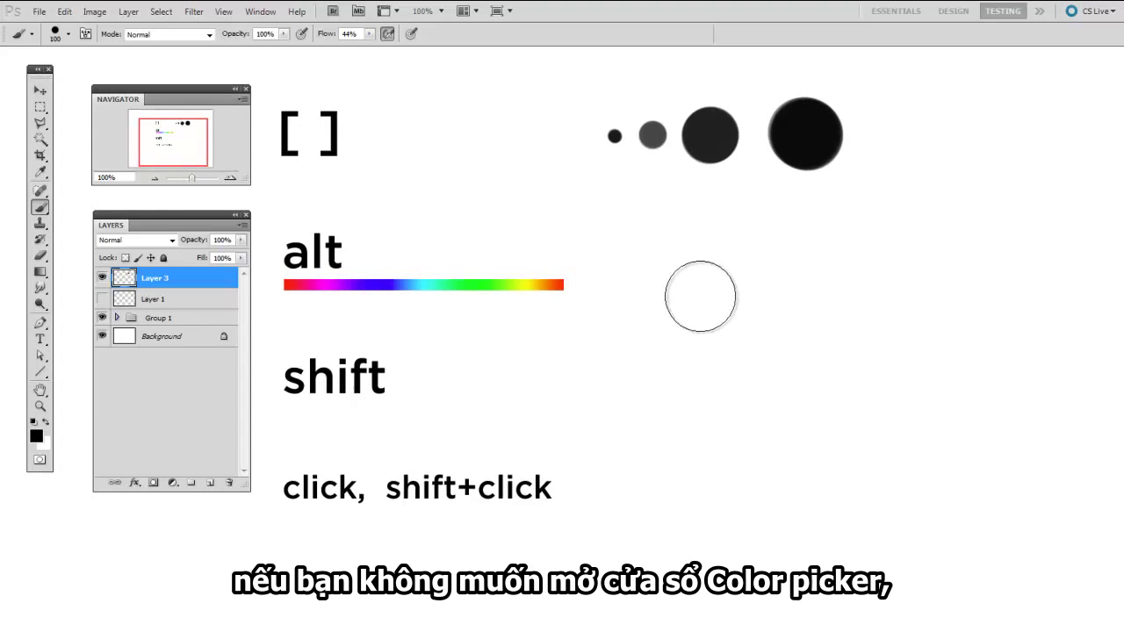
Step: Sample bright green from the spectrum bar, paint a round dab beside it, and reduce the brush to 80 px
key("space")
left_click_drag(705, 211, 708, 214)
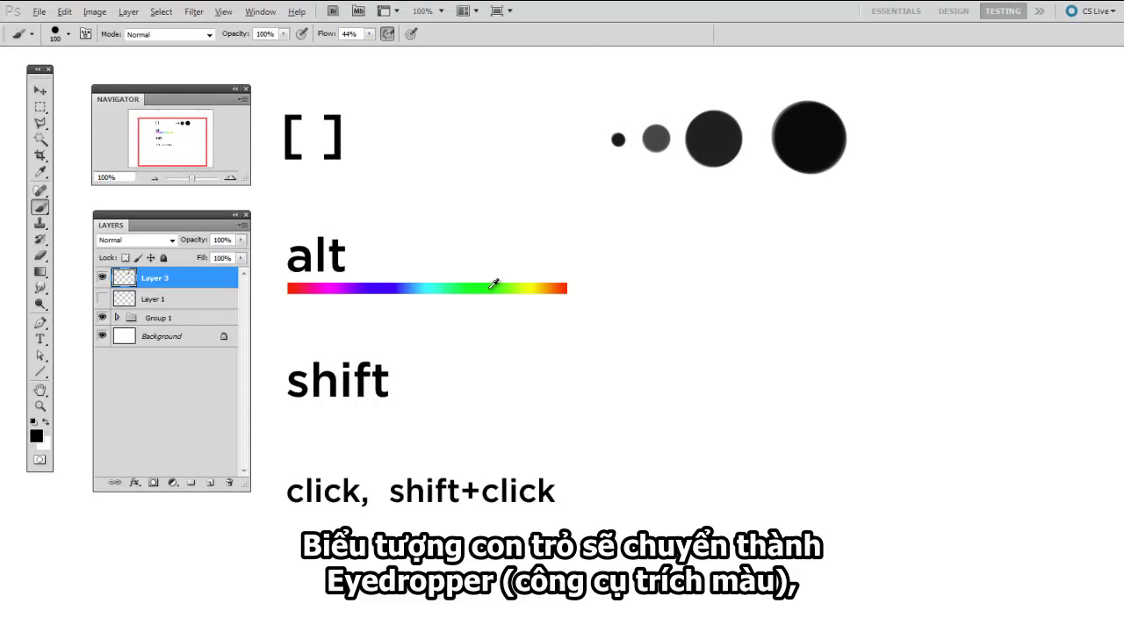
left_click(617, 297)
key("[")
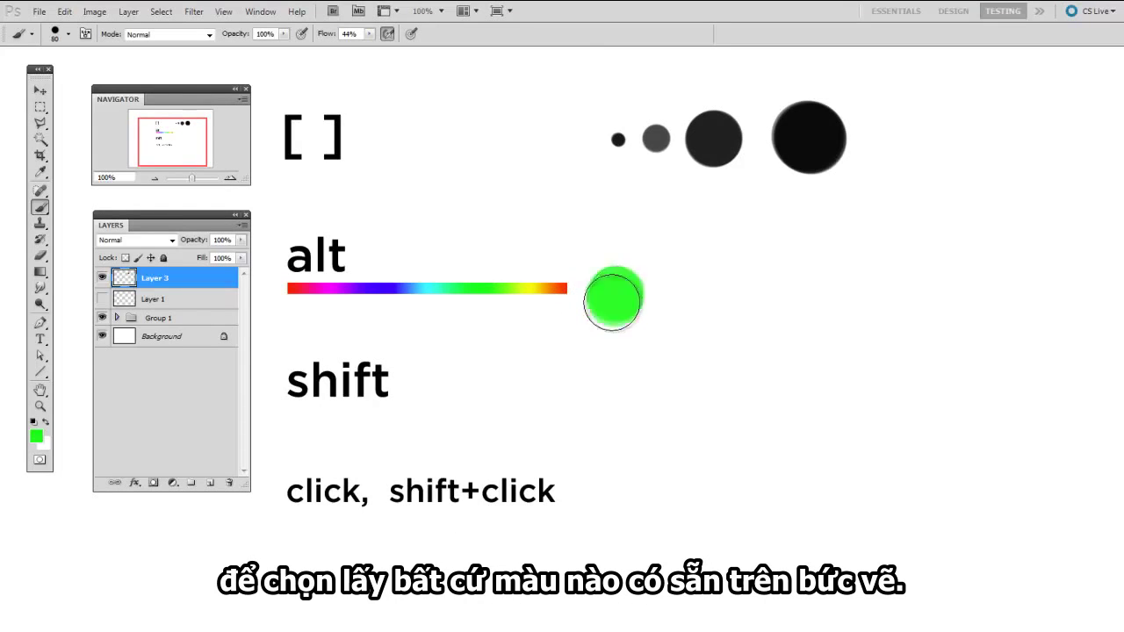
Step: Continue the row with orange, magenta and blue dabs, sampling each colour from the spectrum bar
left_click(555, 283, "alt")
mouse_move(682, 297)
left_mouse_down()
mouse_move(768, 302)
mouse_move(801, 281)
mouse_move(810, 294)
mouse_move(821, 277)
mouse_move(891, 289)
left_mouse_up()
left_click(350, 283, "alt")
key("]")
left_click(379, 283, "alt")
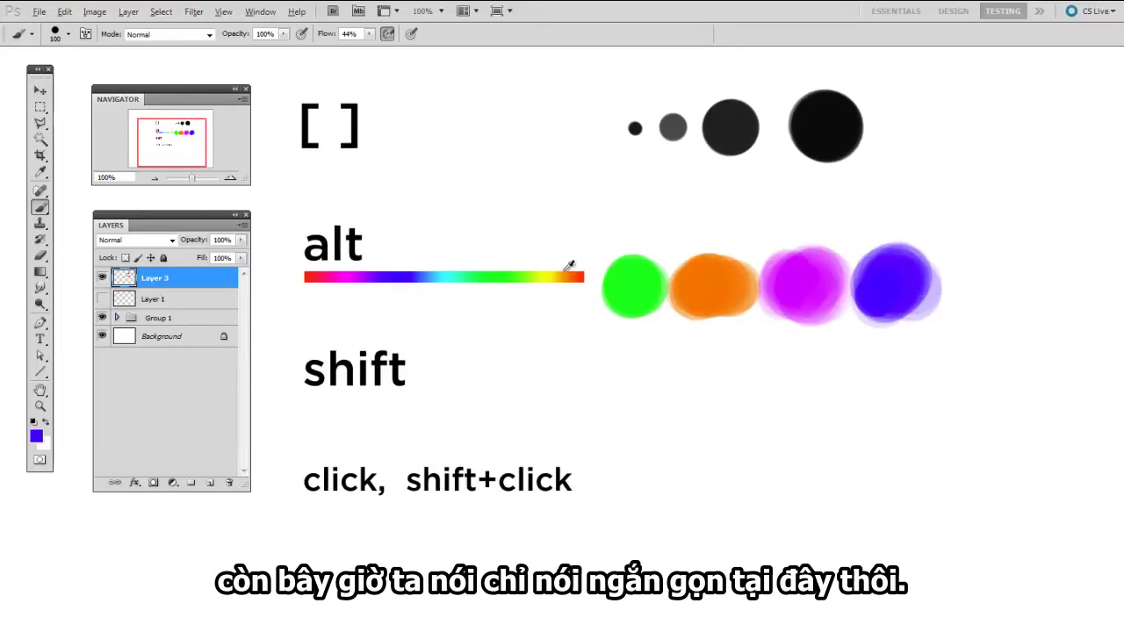
Step: Sample yellow-orange from the spectrum bar and paint a 70 px dab at the end of the row
left_click(569, 266, "alt")
key("[")
key("[")
key("[")
left_click_drag(965, 295, 974, 291)
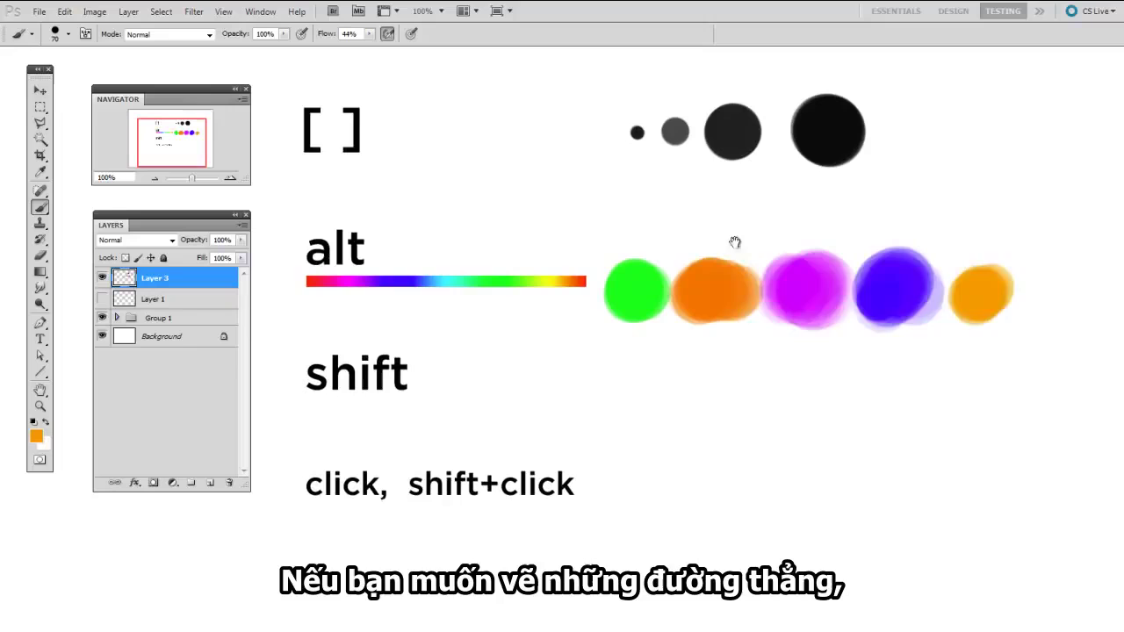
Step: Draw a straight horizontal black line beside the "shift" label with the hard round brush at 8 px
right_click(729, 263)
double_click(742, 350)
key("d")
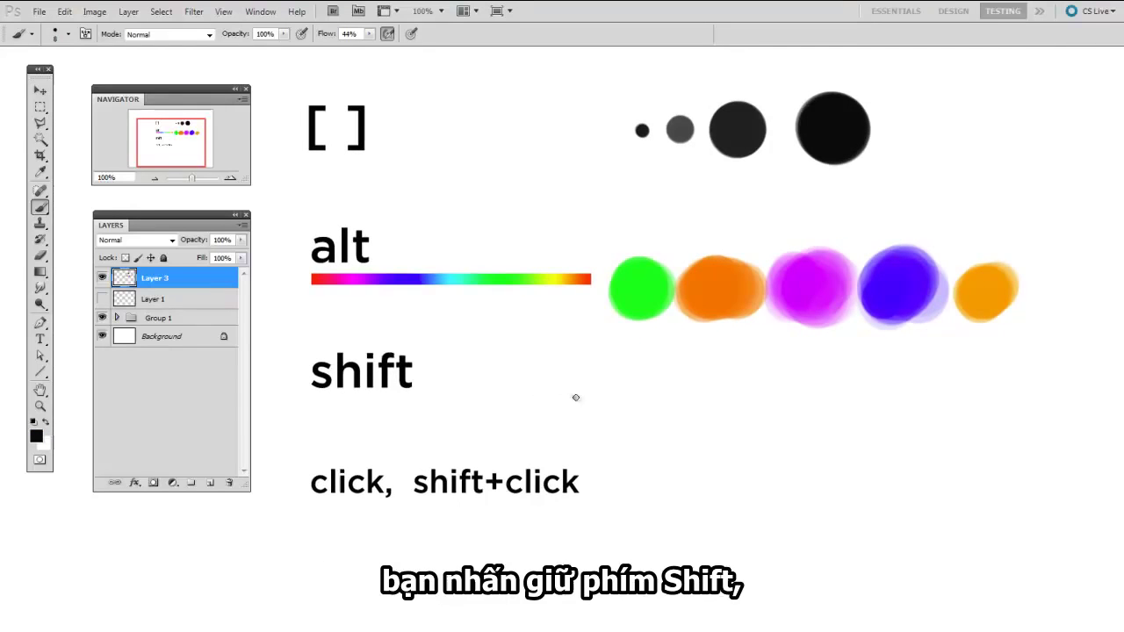
mouse_move(576, 398)
left_mouse_down()
mouse_move(883, 394)
mouse_move(554, 394)
mouse_move(915, 396)
left_mouse_up()
Step: Draw a straight vertical black line between the "shift" label and the horizontal line, with the brush reduced to 4 px
key("[")
key("[")
key("[")
key("[")
mouse_move(534, 397)
left_mouse_down()
mouse_move(534, 318)
mouse_move(536, 337)
left_mouse_up()
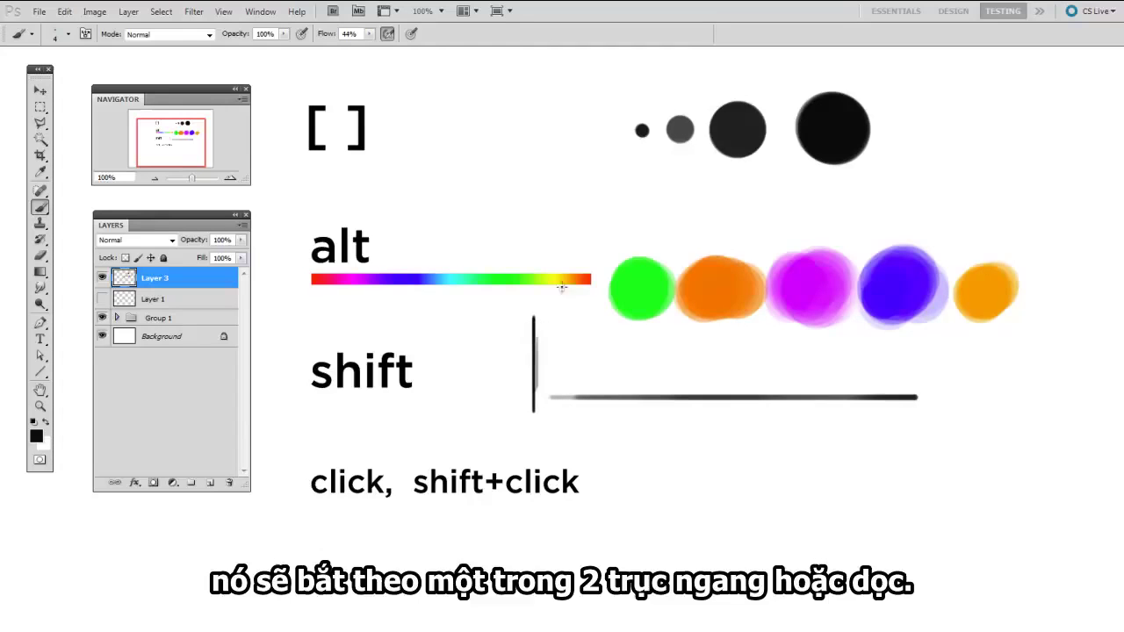
left_click_drag(785, 416, 762, 411)
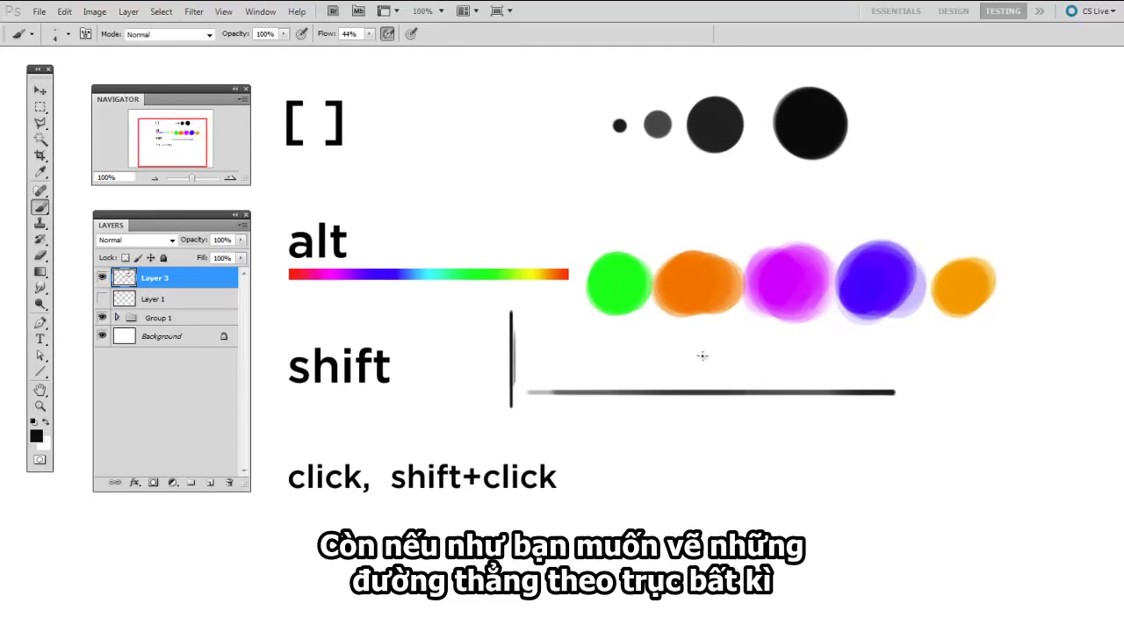
Step: Draw a straight black line rising diagonally from the dot below the "click, shift+click" label, using the 8 px brush
right_click(666, 420)
key("Escape")
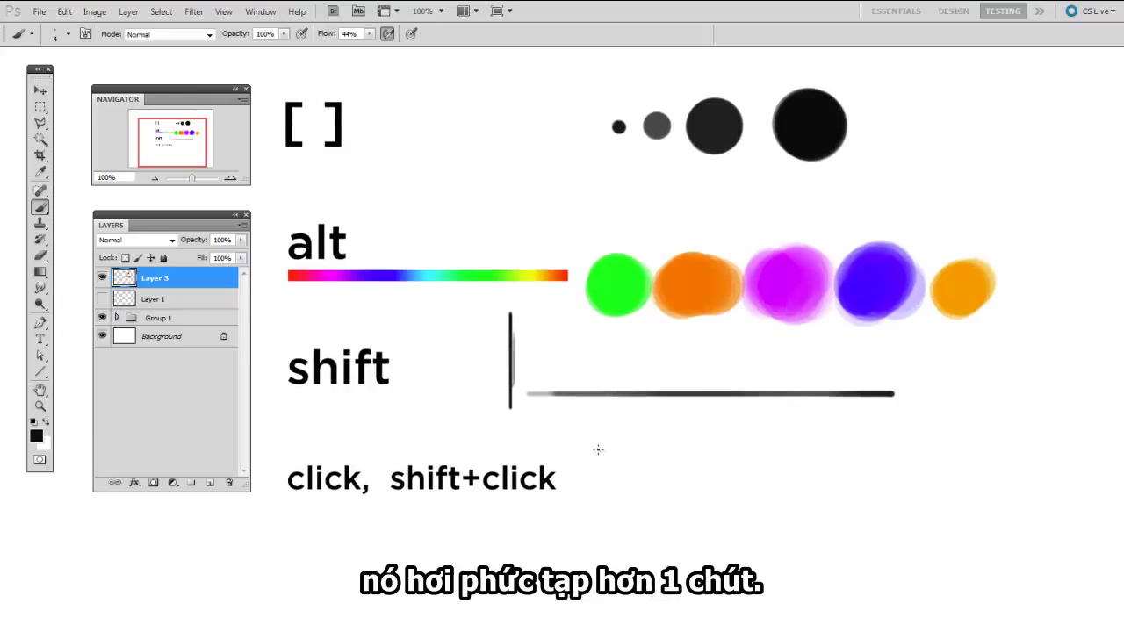
scroll(597, 449, "down", 2)
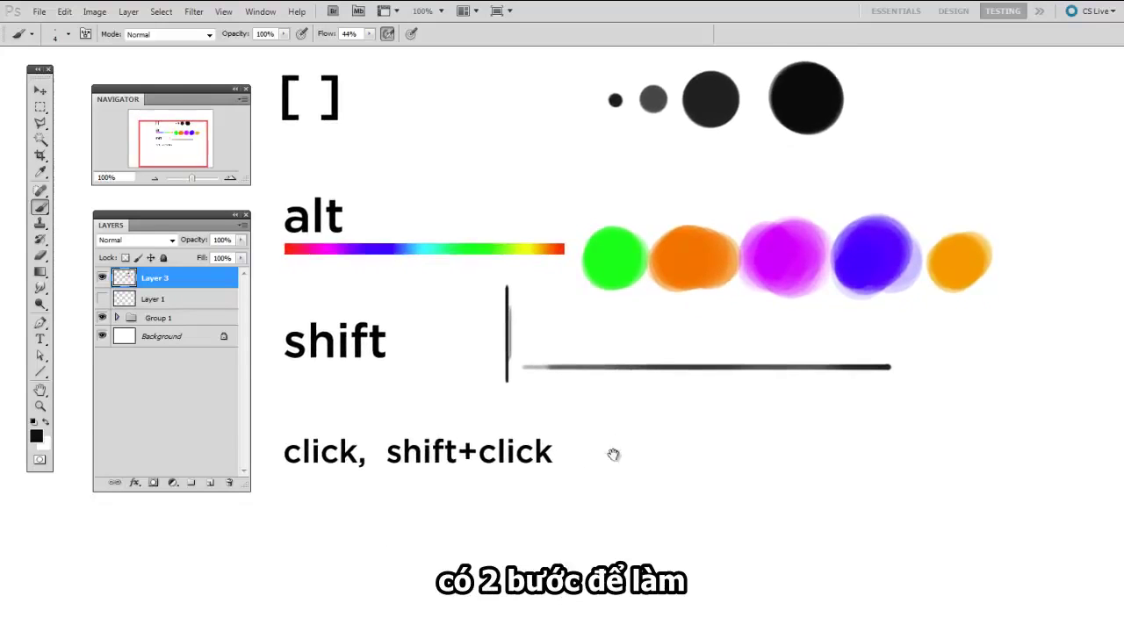
left_click_drag(648, 440, 649, 432)
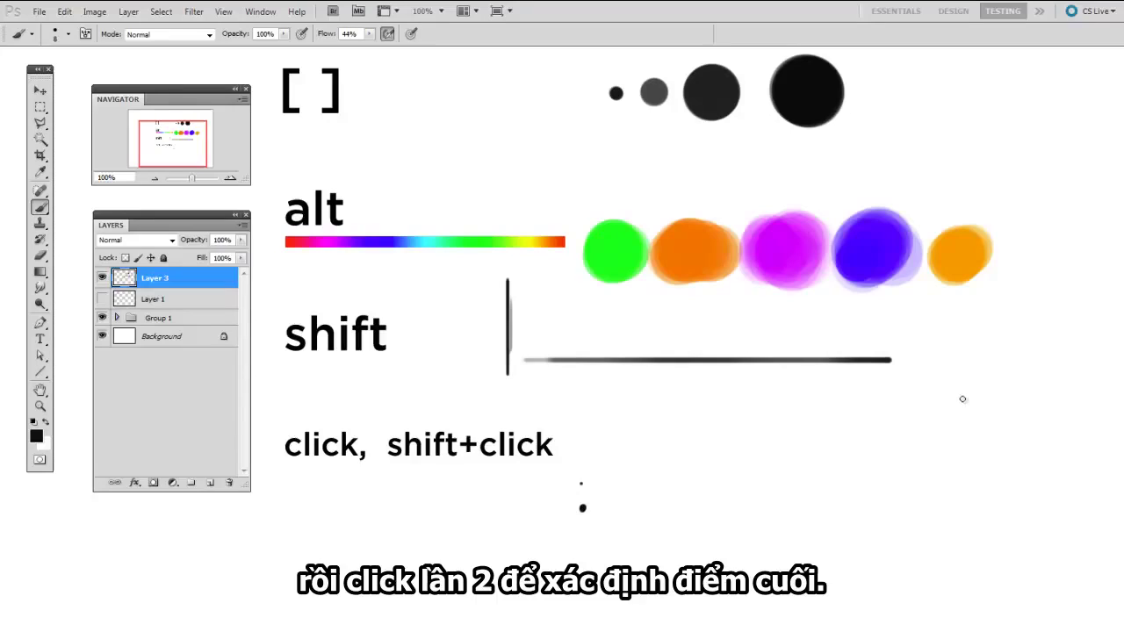
left_click(967, 394, "shift")
Step: Draw four more straight black lines crossing the diagonal at different angles, with the brush between 4 and 8 px
left_click_drag(718, 462, 690, 434)
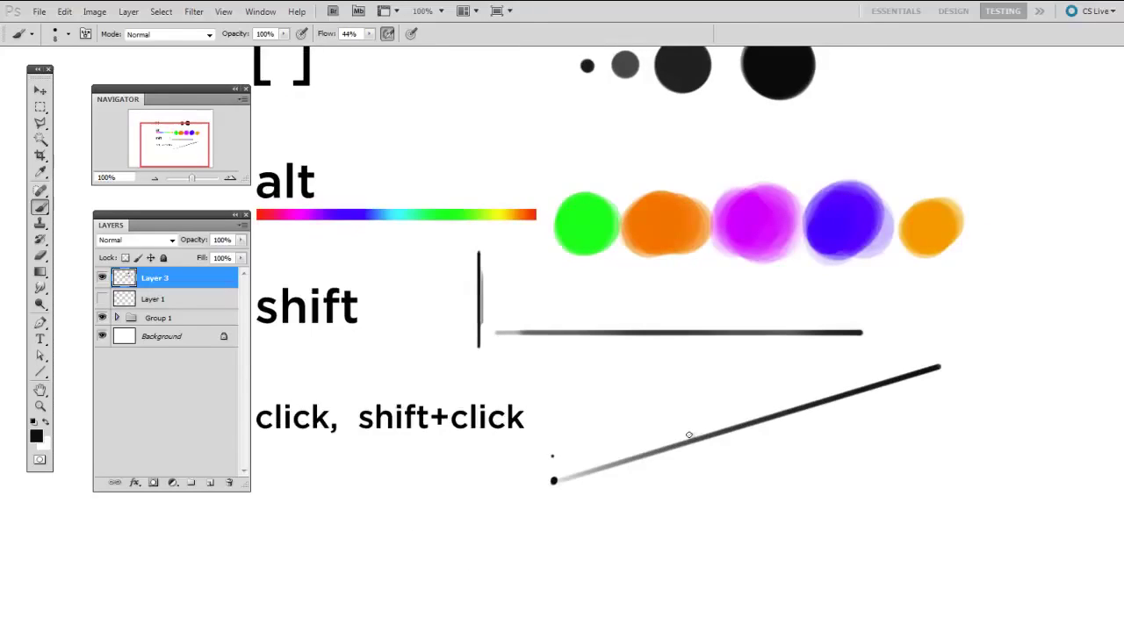
left_click(982, 489, "shift")
left_click(708, 360)
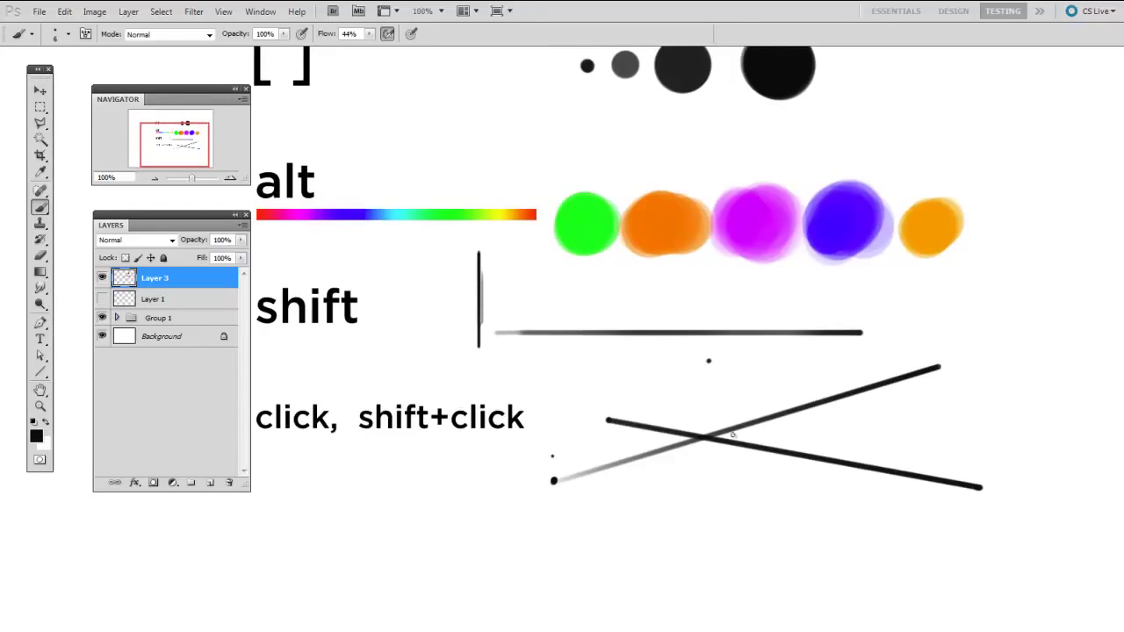
left_click(742, 495, "shift")
left_click(946, 431, "shift")
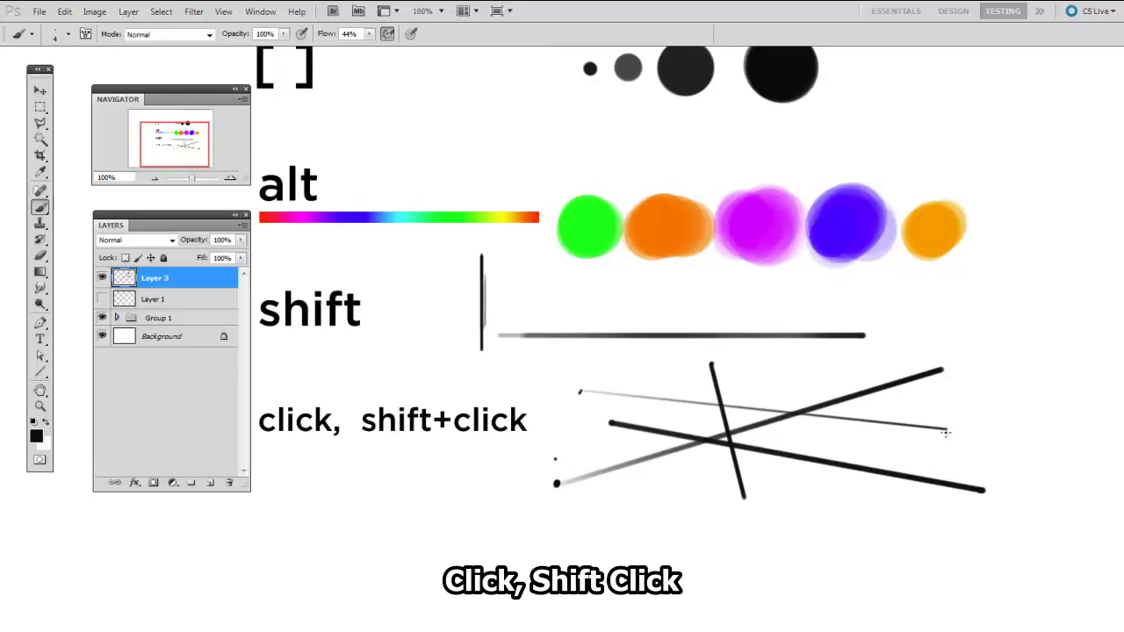
left_click(988, 347)
left_click(779, 505, "shift")
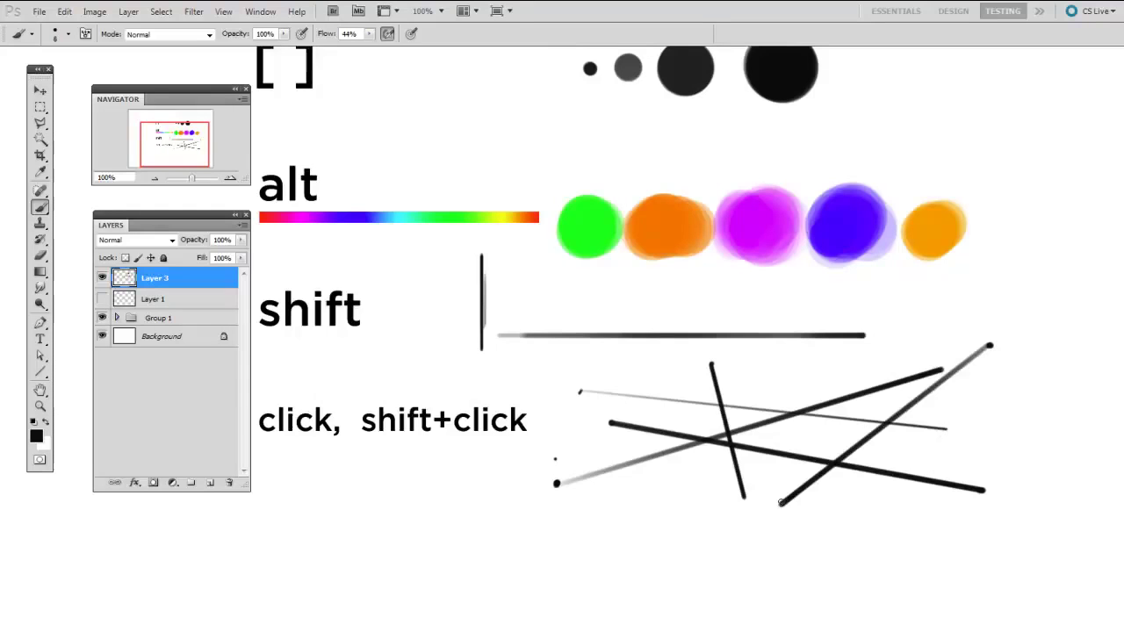
Step: Add further straight lines across the bundle beside the "click, shift+click" label, starting at 8 px and finishing at 6 px
left_click_drag(936, 397, 949, 441)
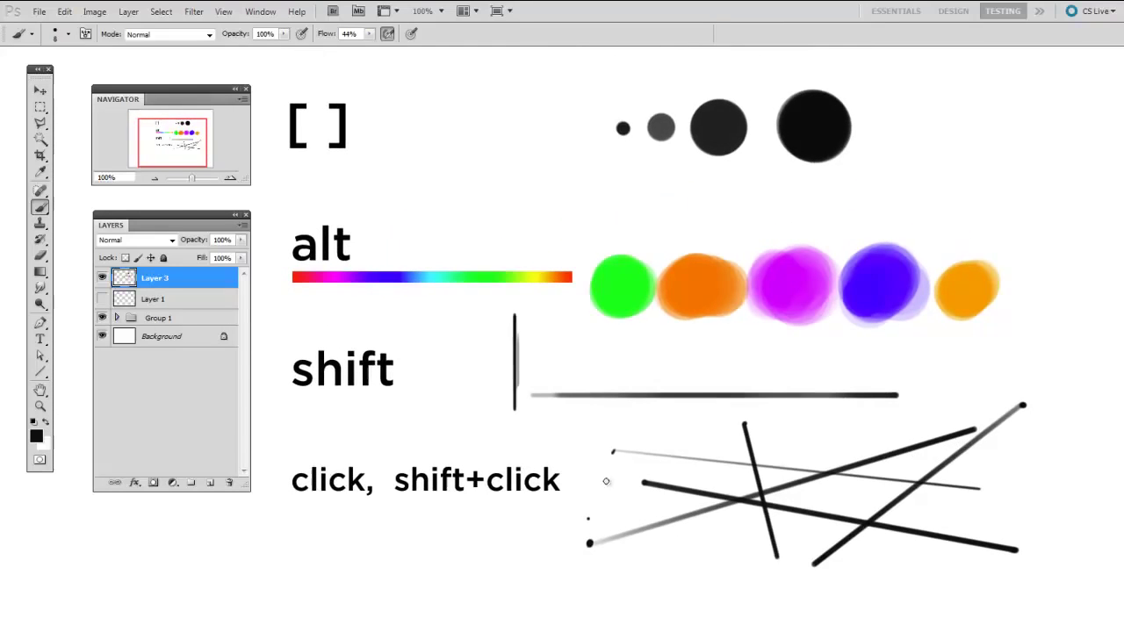
left_click(944, 416, "shift")
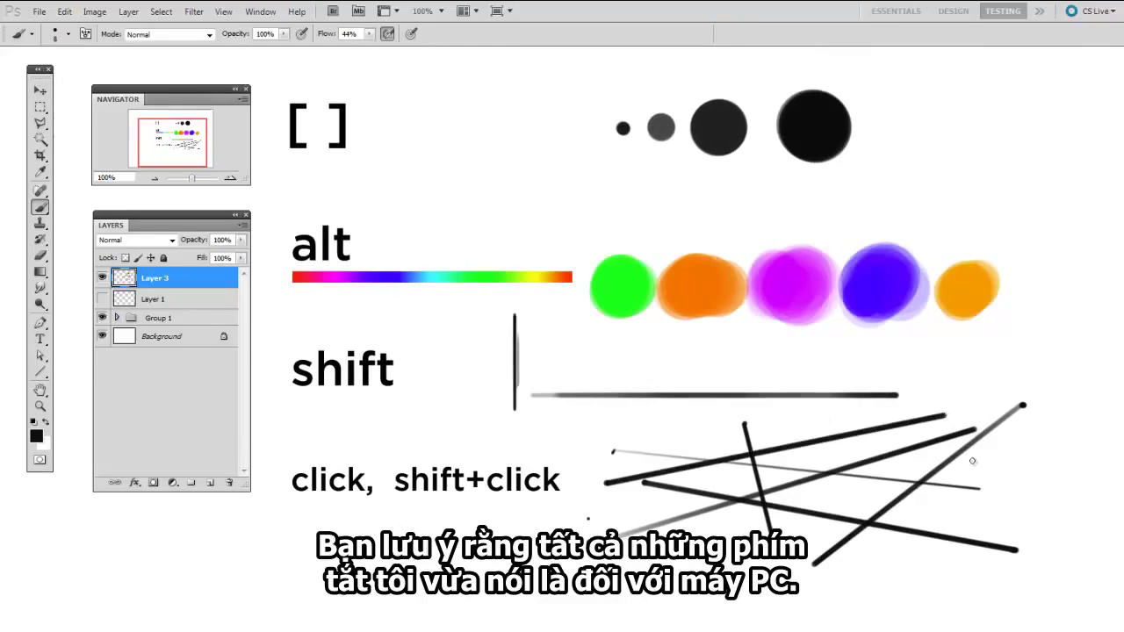
left_click(810, 428)
left_click(979, 521, "shift")
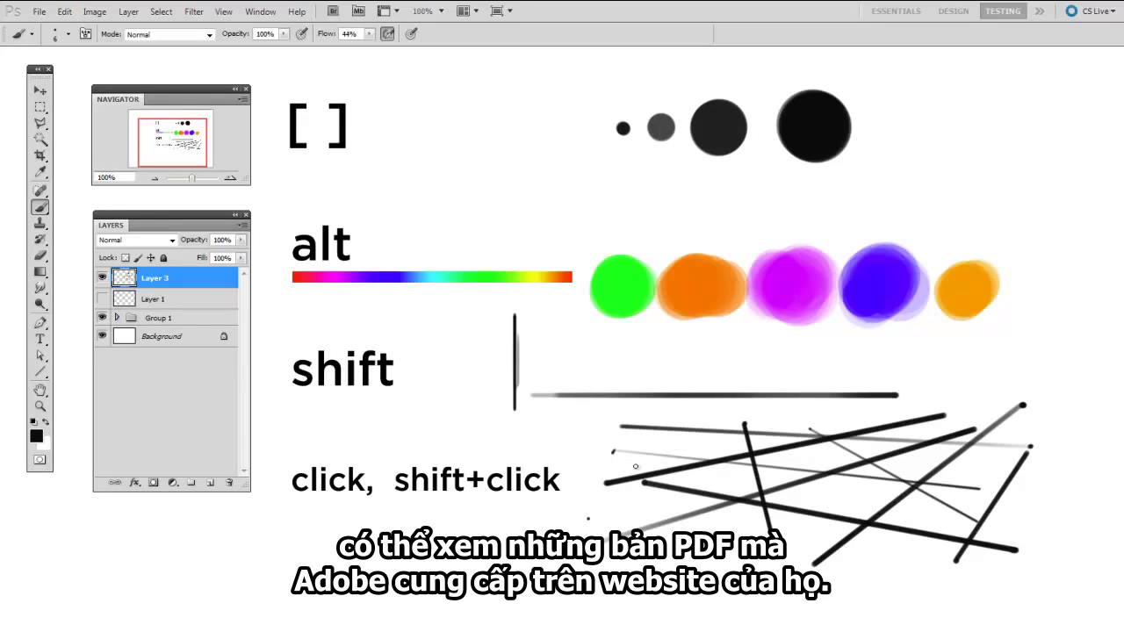
left_click(1041, 414)
left_click(906, 542, "shift")
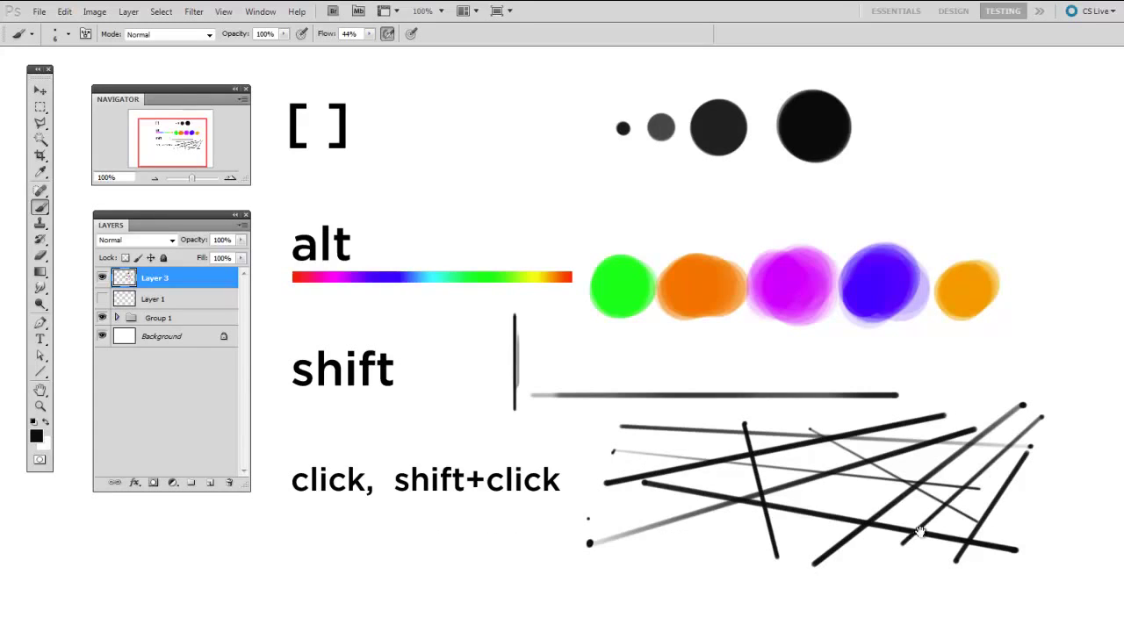
left_click_drag(931, 495, 928, 497)
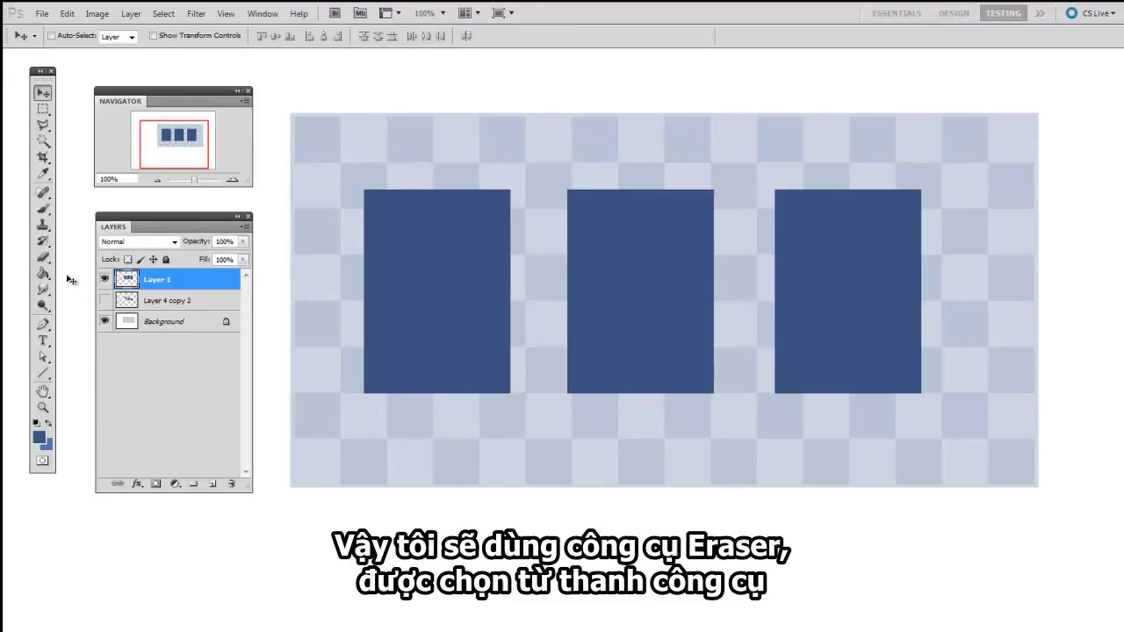
Step: Erase overlapping strokes across the upper part of the first blue rectangle using the Eraser with a 50 px hard round tip
left_click_drag(42, 256, 110, 250)
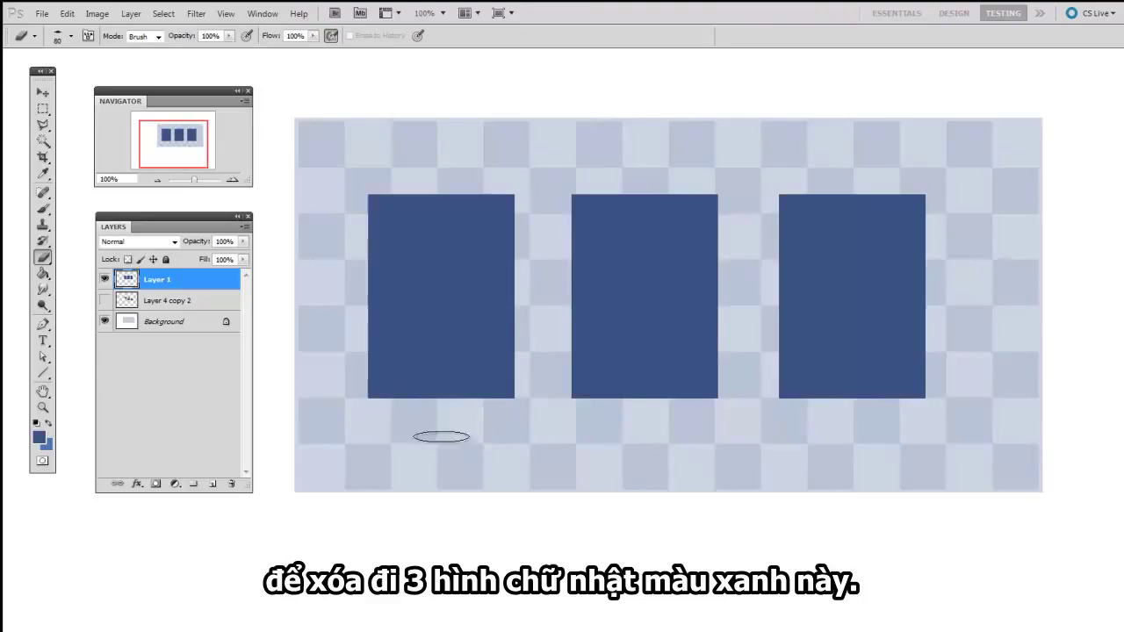
right_click(310, 318)
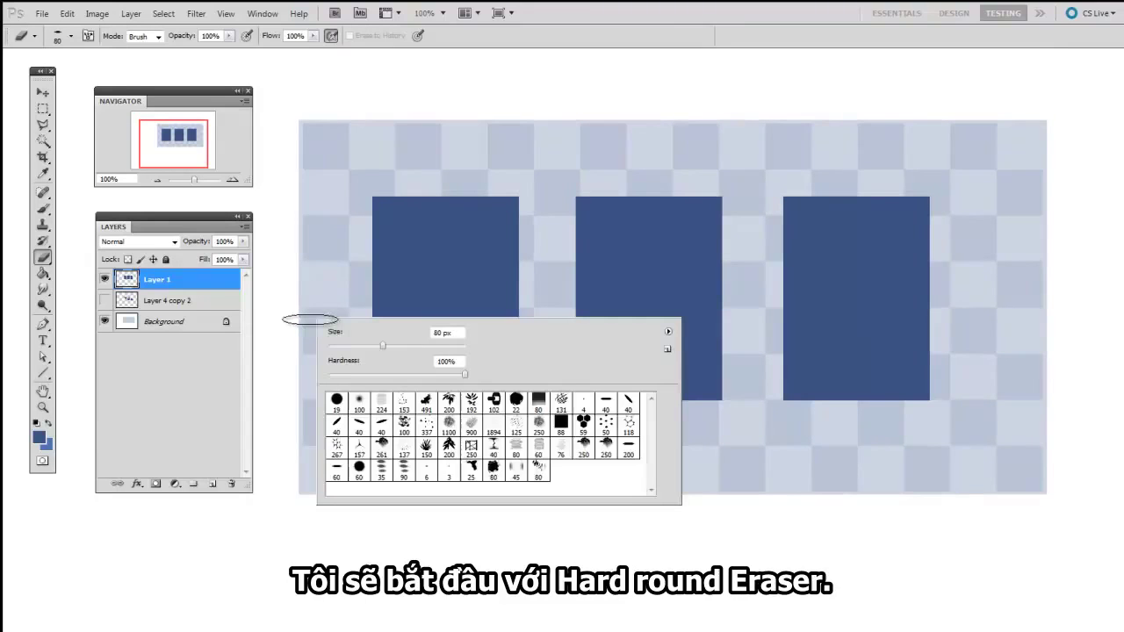
left_click(336, 401)
left_click(298, 372)
key("bracketright")
key("bracketright")
key("bracketright")
key("bracketright")
mouse_move(357, 219)
left_mouse_down()
mouse_move(388, 201)
mouse_move(402, 237)
mouse_move(422, 229)
mouse_move(455, 244)
mouse_move(459, 254)
mouse_move(440, 263)
mouse_move(443, 202)
mouse_move(474, 285)
left_mouse_up()
Step: Soften the middle rectangle's top edge with the 100 px soft round eraser tip and reduce the tip to 45 px
right_click(473, 282)
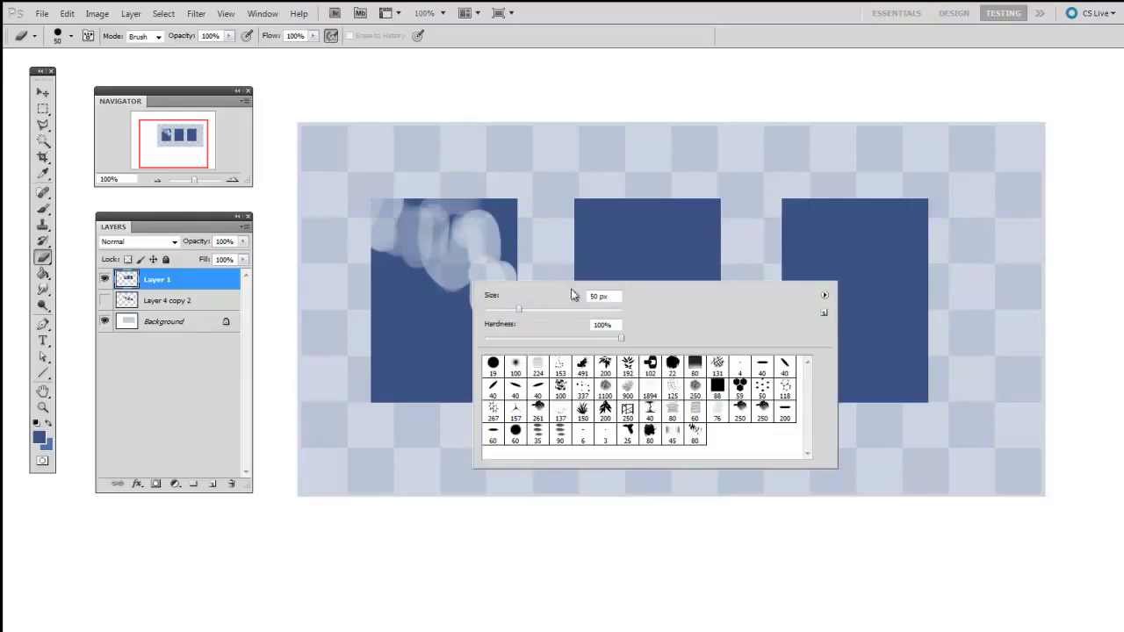
double_click(515, 365)
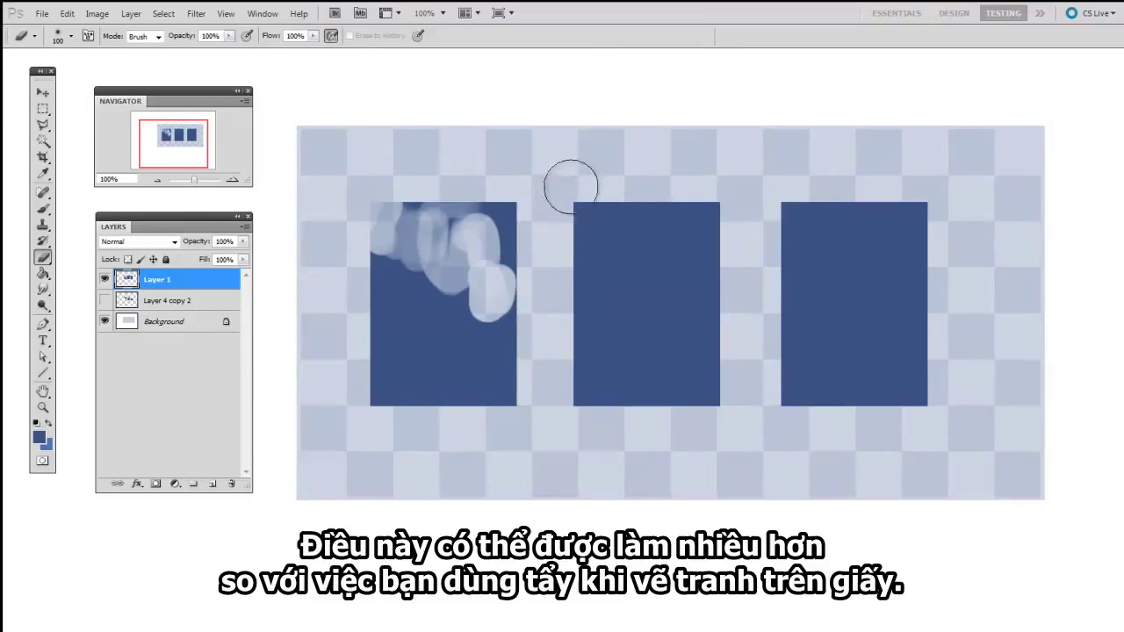
mouse_move(571, 187)
left_mouse_down()
mouse_move(687, 164)
mouse_move(609, 178)
mouse_move(692, 175)
mouse_move(693, 188)
mouse_move(677, 176)
mouse_move(614, 187)
mouse_move(707, 197)
mouse_move(710, 234)
mouse_move(680, 192)
mouse_move(589, 230)
mouse_move(616, 169)
mouse_move(562, 251)
mouse_move(569, 316)
mouse_move(654, 147)
left_mouse_up()
key("bracketleft")
key("bracketleft")
key("bracketleft")
key("bracketleft")
key("bracketleft")
key("bracketleft")
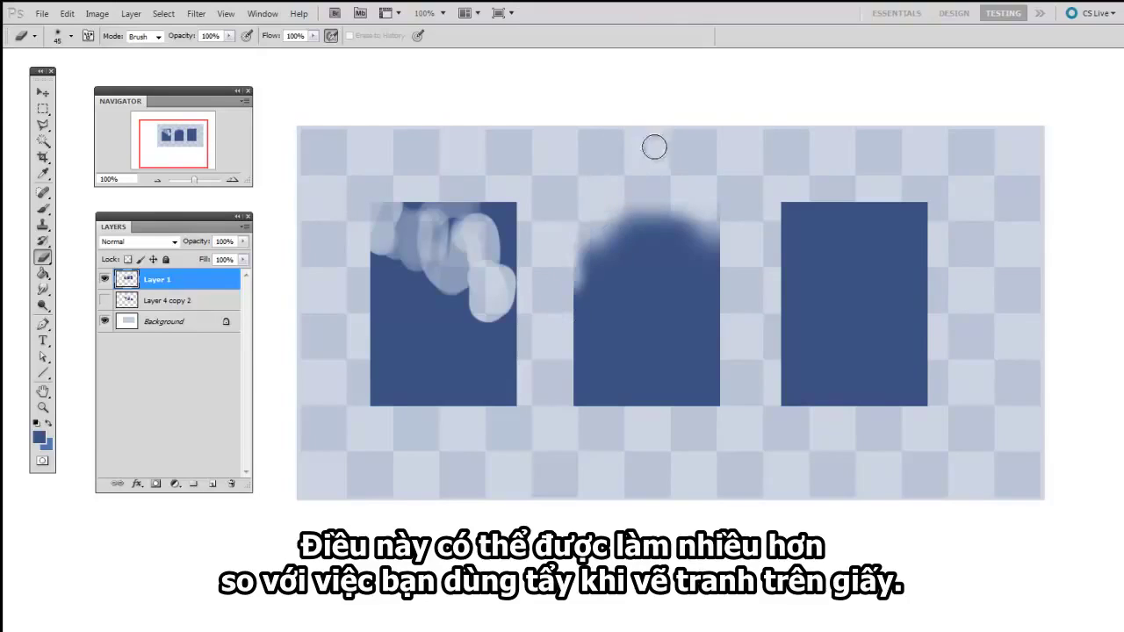
Step: Enlarge the soft eraser tip and fade out the upper part of the middle rectangle
key("bracketright")
key("bracketright")
key("bracketright")
key("bracketright")
key("bracketright")
key("bracketright")
mouse_move(626, 196)
left_mouse_down()
mouse_move(682, 202)
mouse_move(691, 272)
mouse_move(694, 202)
mouse_move(599, 255)
mouse_move(742, 168)
mouse_move(684, 272)
mouse_move(634, 255)
left_mouse_up()
Step: Choose the 40 px hard flat eraser tip, enlarge it and erase across the third rectangle's upper right corner
right_click(629, 249)
left_click(917, 336)
left_click_drag(536, 300, 539, 301)
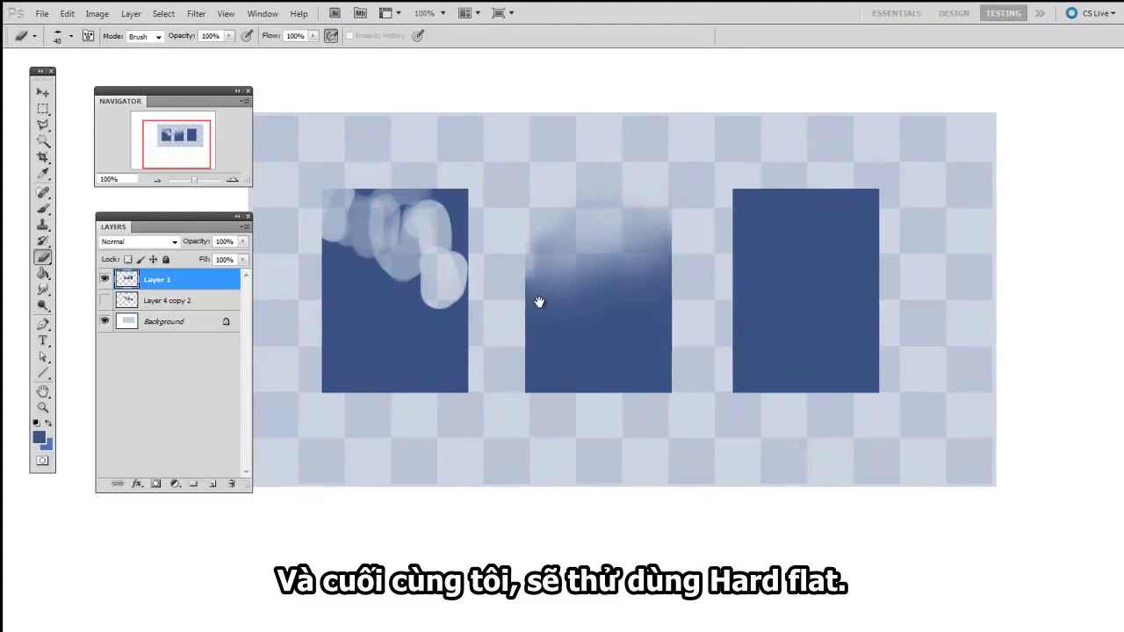
key("bracketright")
key("bracketright")
key("bracketright")
key("bracketright")
key("bracketright")
mouse_move(796, 178)
left_mouse_down()
mouse_move(888, 210)
mouse_move(893, 275)
mouse_move(875, 245)
mouse_move(852, 259)
mouse_move(878, 275)
left_mouse_up()
Step: Reduce the flat eraser tip to 45 px and erase more strokes down the third rectangle's right edge
key("bracketleft")
key("bracketleft")
key("bracketleft")
mouse_move(809, 152)
left_mouse_down()
mouse_move(852, 259)
mouse_move(877, 279)
left_mouse_up()
key("bracketleft")
key("bracketleft")
left_click_drag(869, 185, 878, 282)
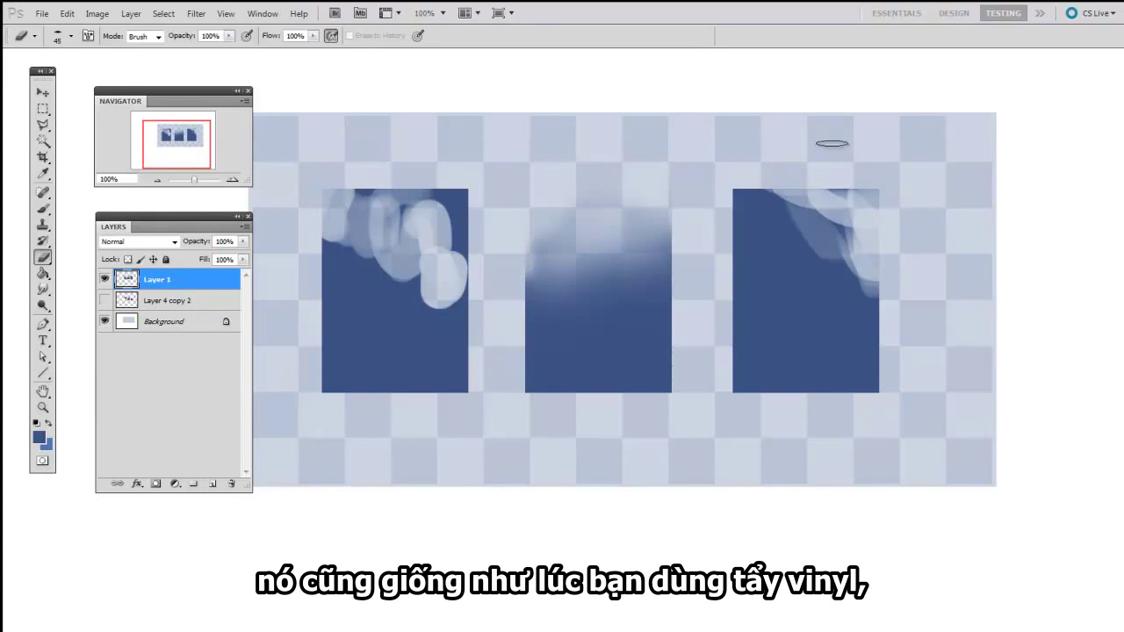
Step: Enlarge the flat eraser slightly and clear the remaining haze to give the third rectangle a slanted corner
key("bracketright")
mouse_move(834, 188)
left_mouse_down()
mouse_move(895, 274)
mouse_move(884, 304)
left_mouse_up()
key("bracketright")
key("bracketright")
mouse_move(871, 238)
left_mouse_down()
mouse_move(745, 172)
mouse_move(889, 308)
left_mouse_up()
Step: Increase the flat eraser tip to 150 px and reduce it again
key("bracketright")
key("bracketright")
key("bracketright")
key("bracketright")
key("bracketright")
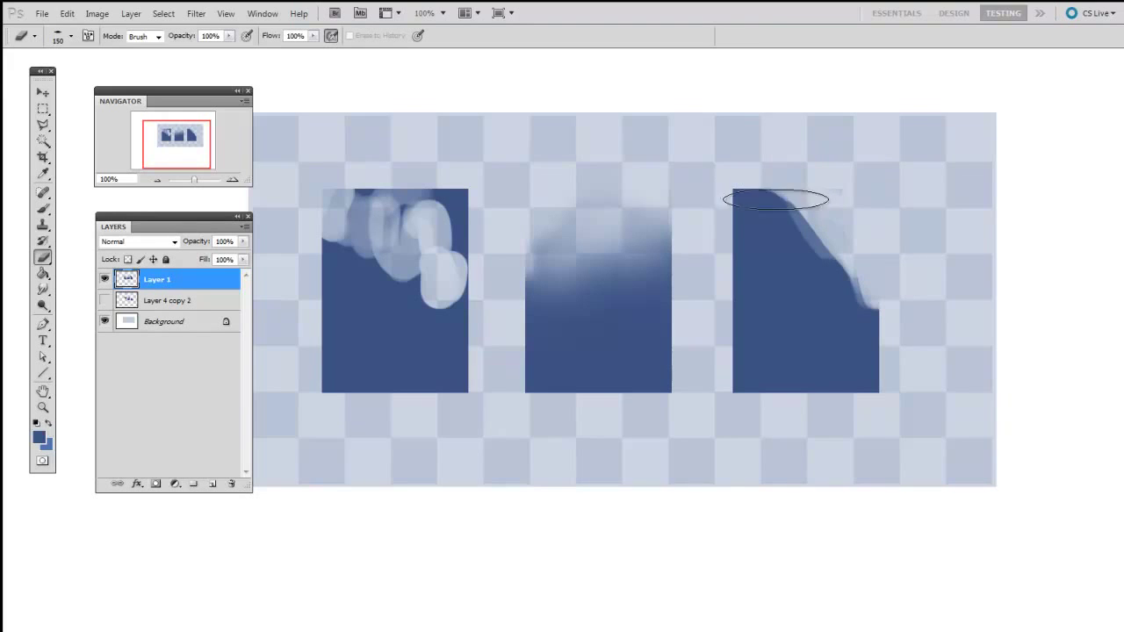
key("bracketleft")
key("bracketleft")
key("bracketleft")
key("bracketleft")
key("bracketleft")
key("bracketleft")
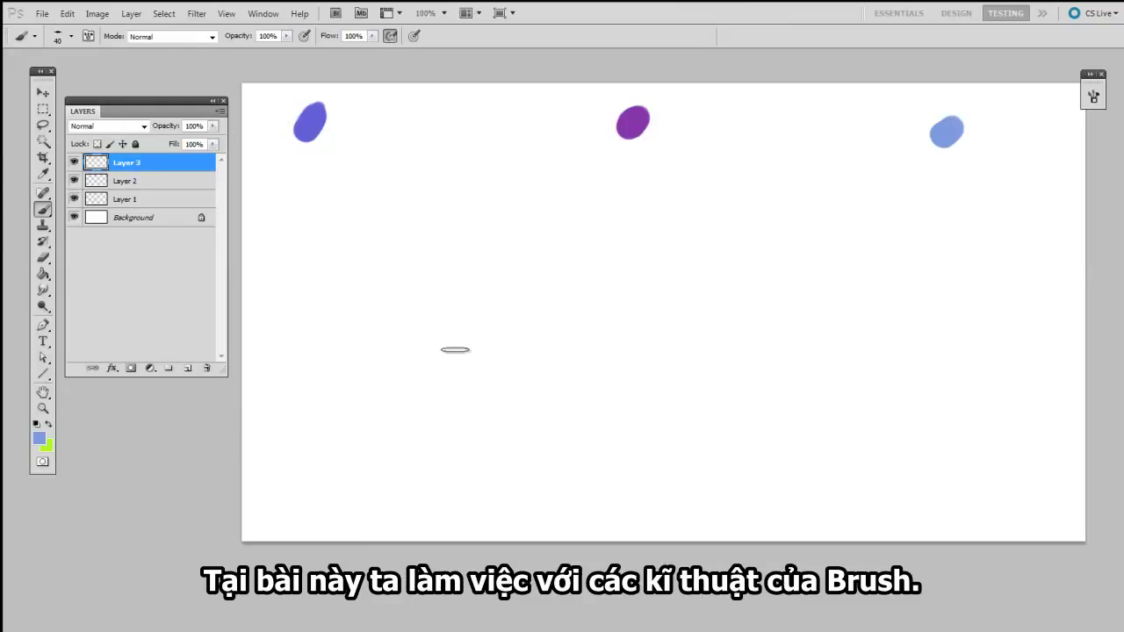
Step: Choose the 19 px hard round brush and sample the blue-violet from the first dab on the canvas
left_click_drag(424, 351, 452, 358)
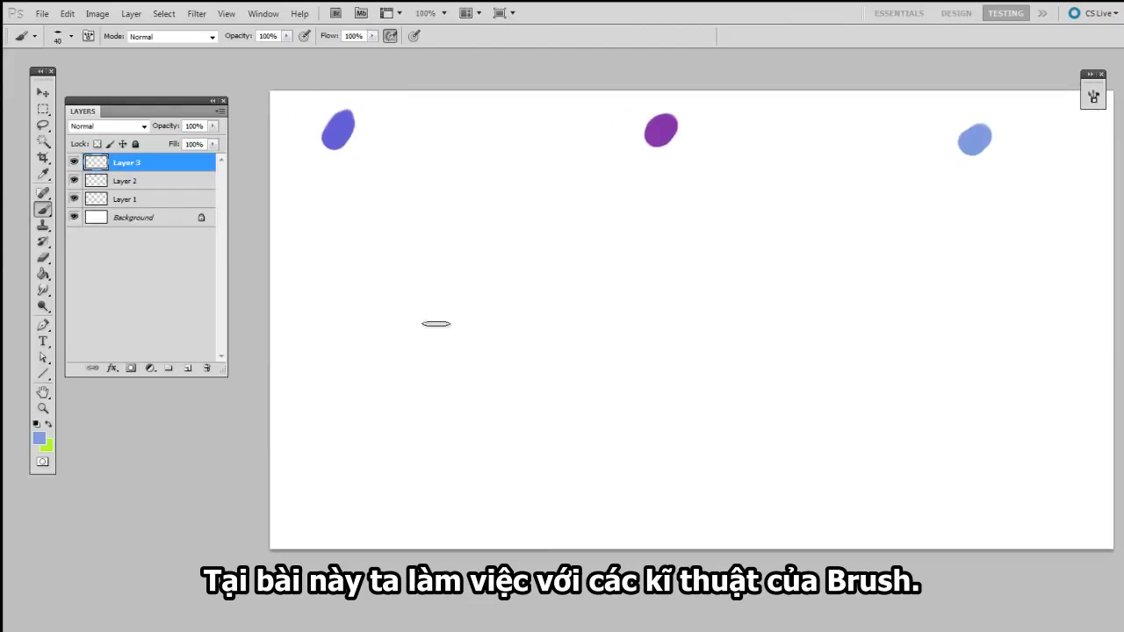
left_click_drag(469, 283, 456, 289)
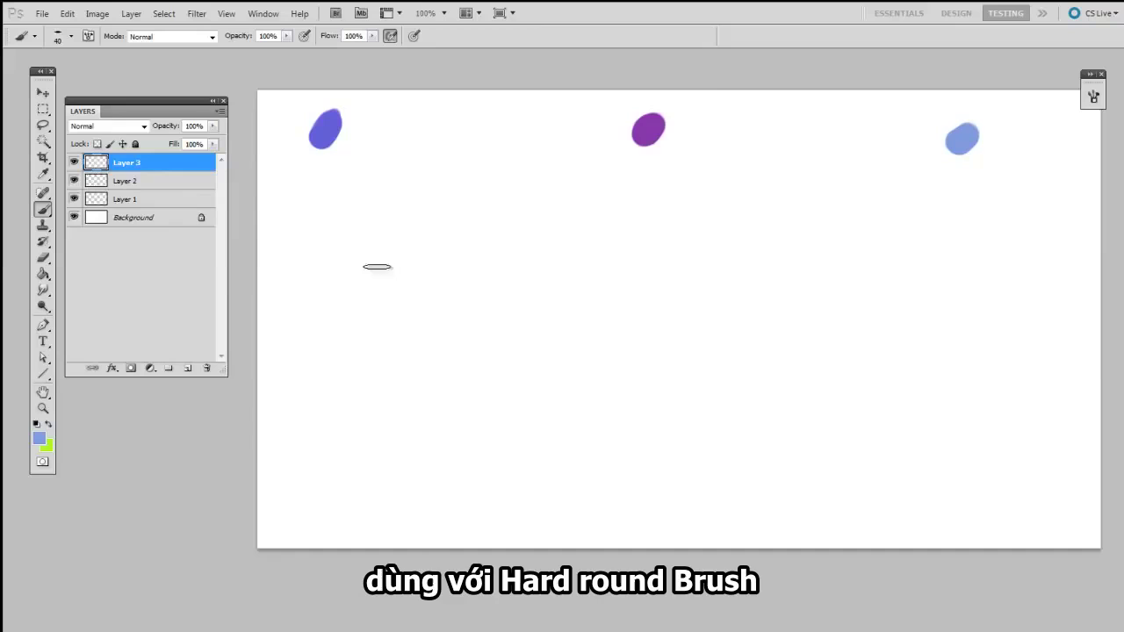
right_click(405, 281)
left_click(426, 355)
left_click(368, 359)
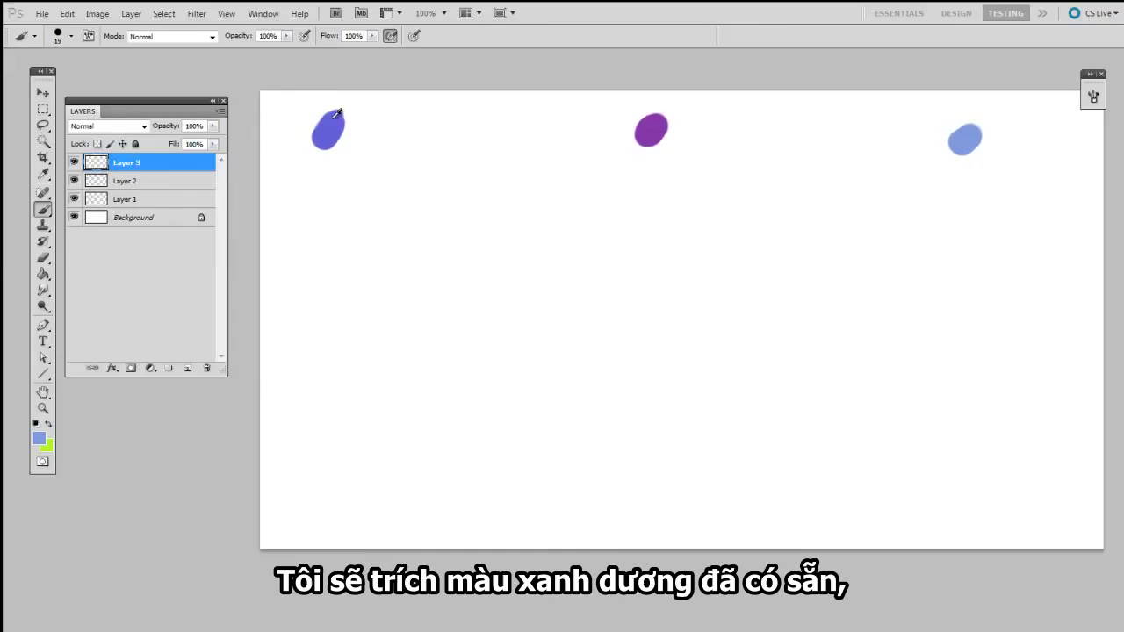
left_click(332, 122, "alt")
Step: Paint five straight vertical lines of increasing width below the blue-violet dab, enlarging the brush from 4 to 40 px
key("bracketleft")
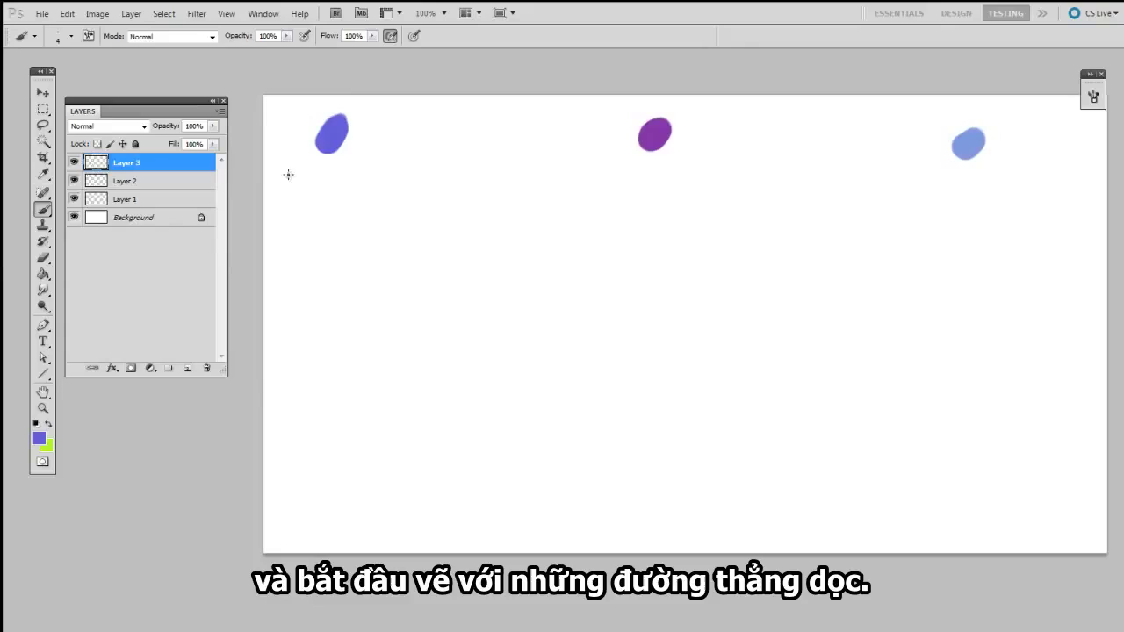
left_click_drag(288, 195, 288, 230)
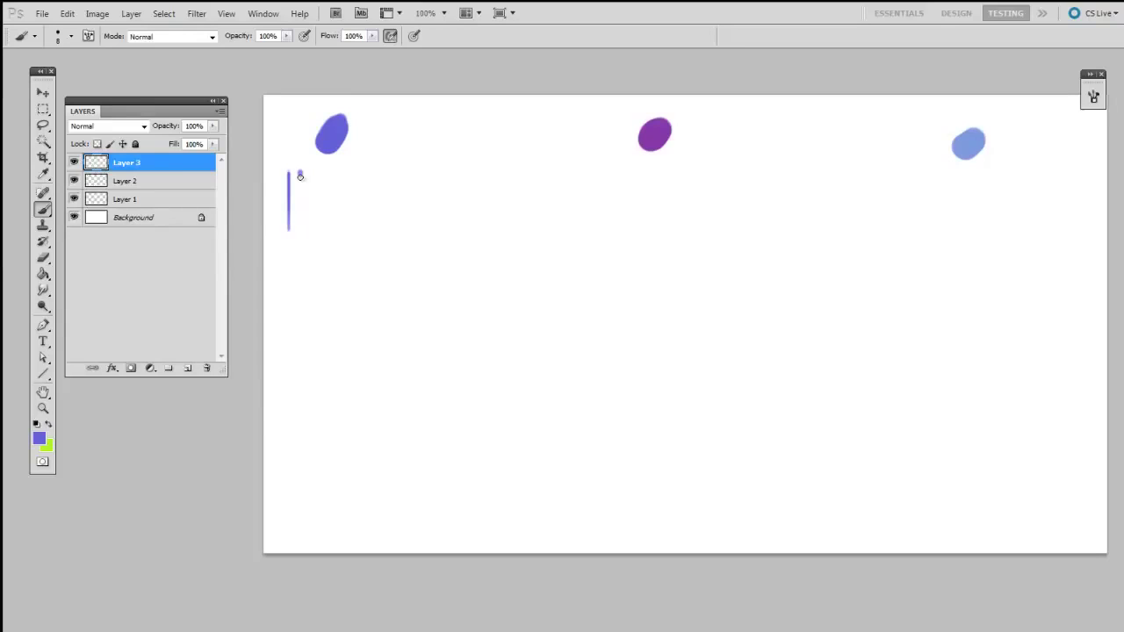
left_click_drag(299, 176, 300, 225)
left_click_drag(316, 171, 314, 230)
key("bracketright")
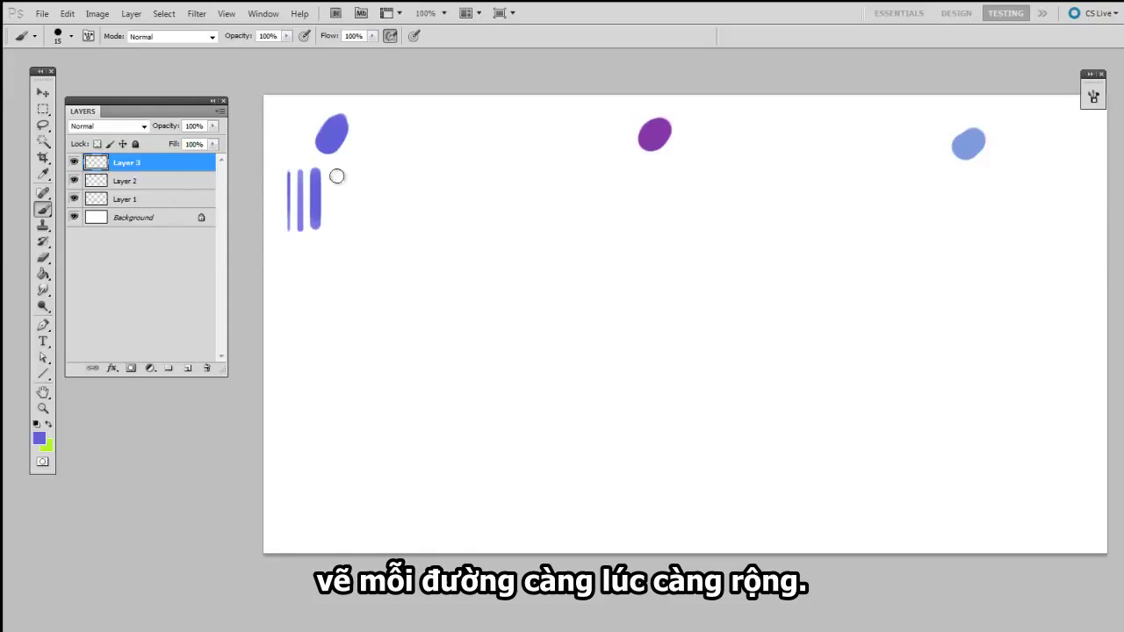
left_click_drag(335, 167, 336, 233)
key("bracketright")
key("bracketright")
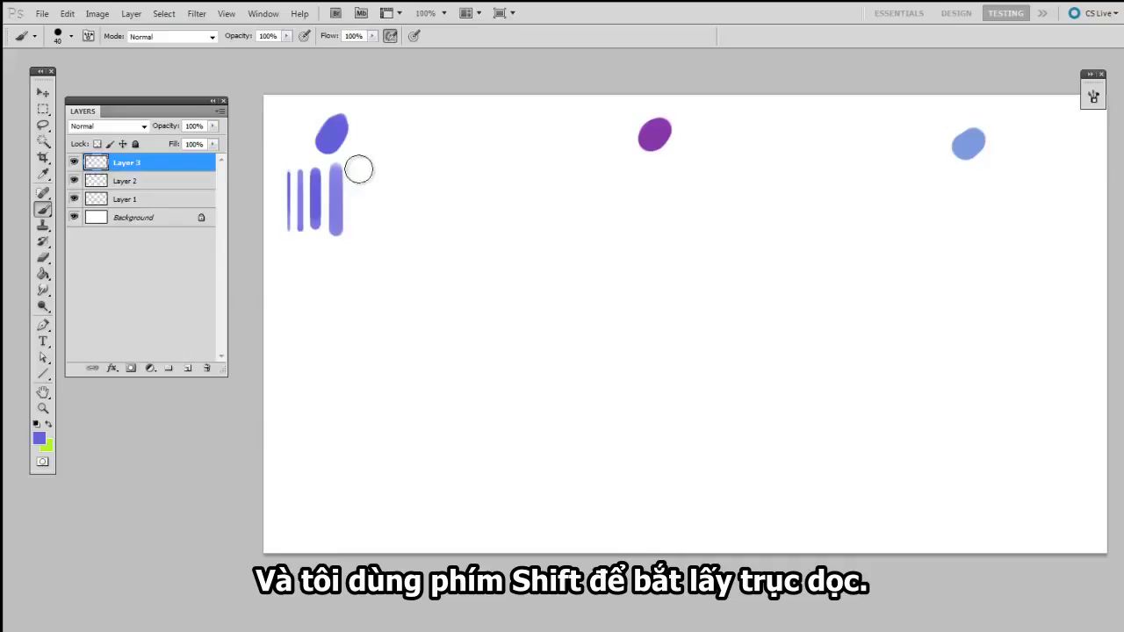
mouse_move(356, 168)
left_mouse_down()
mouse_move(359, 214)
mouse_move(367, 170)
mouse_move(359, 222)
left_mouse_up()
Step: Paint two thin straight horizontal lines beside the vertical ones, with the brush reduced to 6 px and then 7 px
key("bracketleft")
key("bracketleft")
key("bracketleft")
key("bracketleft")
key("bracketleft")
key("bracketleft")
key("bracketleft")
key("bracketleft")
key("bracketleft")
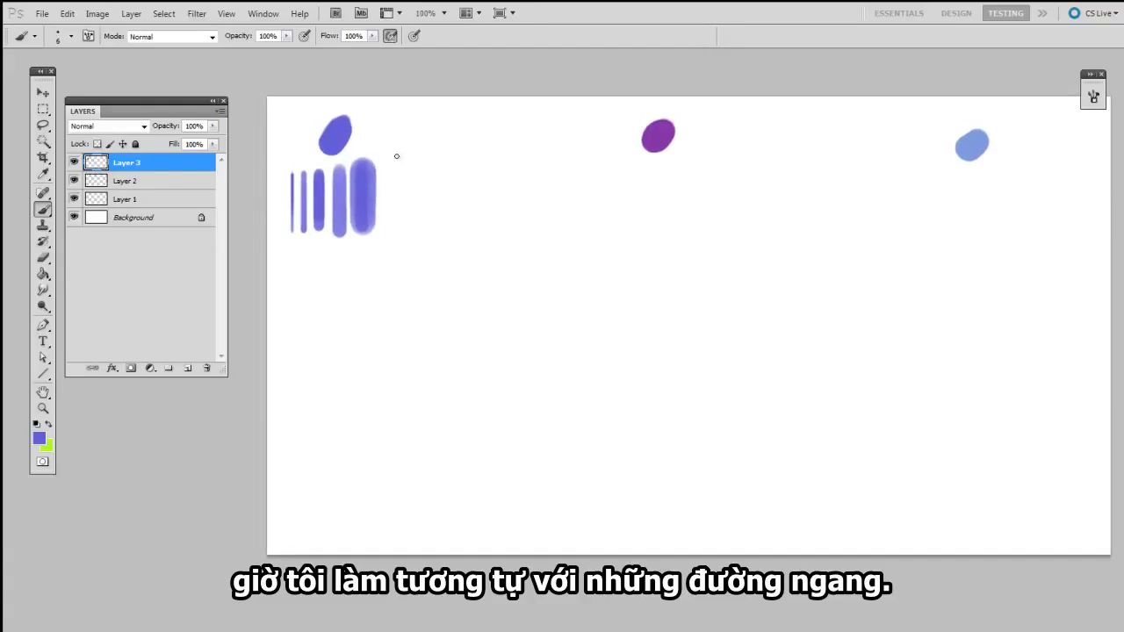
left_click_drag(423, 150, 461, 153)
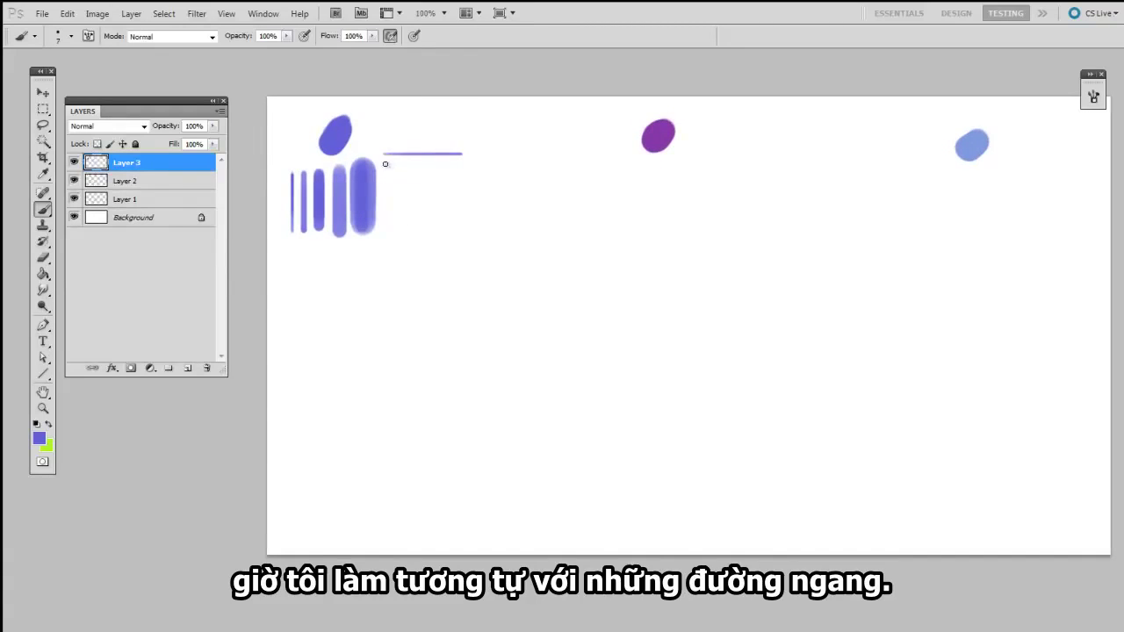
left_click_drag(385, 164, 465, 164)
Step: Paint four thicker horizontal lines below the thin ones, enlarging the brush up to 25 px
key("bracketright")
key("bracketright")
key("bracketright")
key("bracketright")
key("bracketright")
left_click_drag(391, 176, 465, 177)
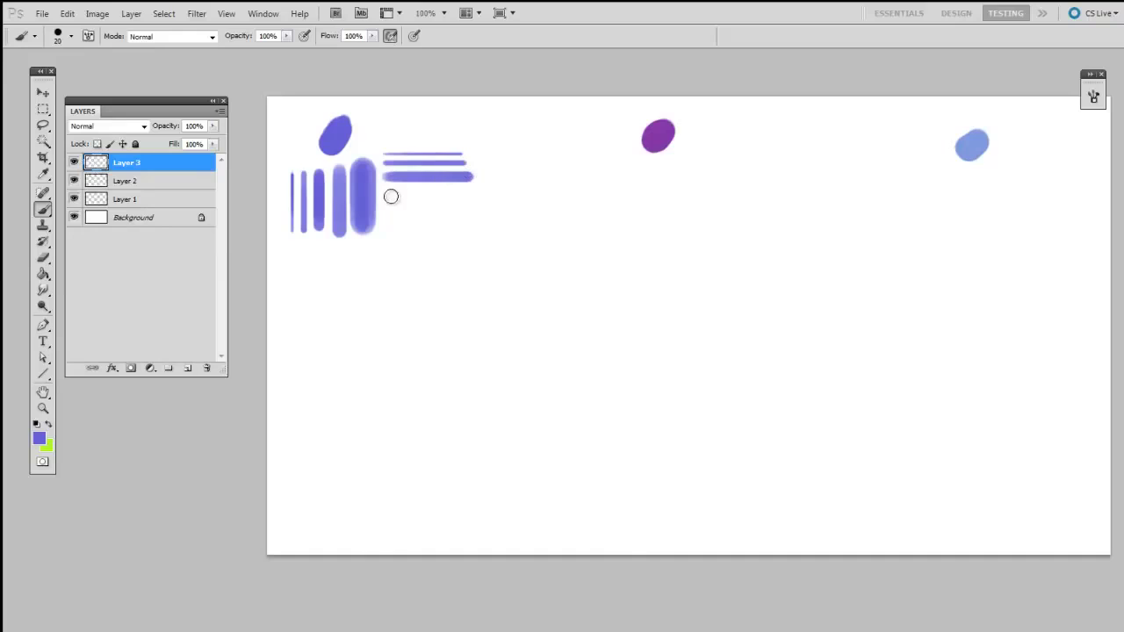
left_click_drag(391, 196, 474, 195)
key("bracketright")
left_click_drag(392, 216, 475, 215)
left_click_drag(391, 243, 487, 241)
Step: Paint a wavy stroke fading from light to dark beneath the straight lines, with the brush reduced to 5 px
key("space")
left_click_drag(429, 276, 461, 254)
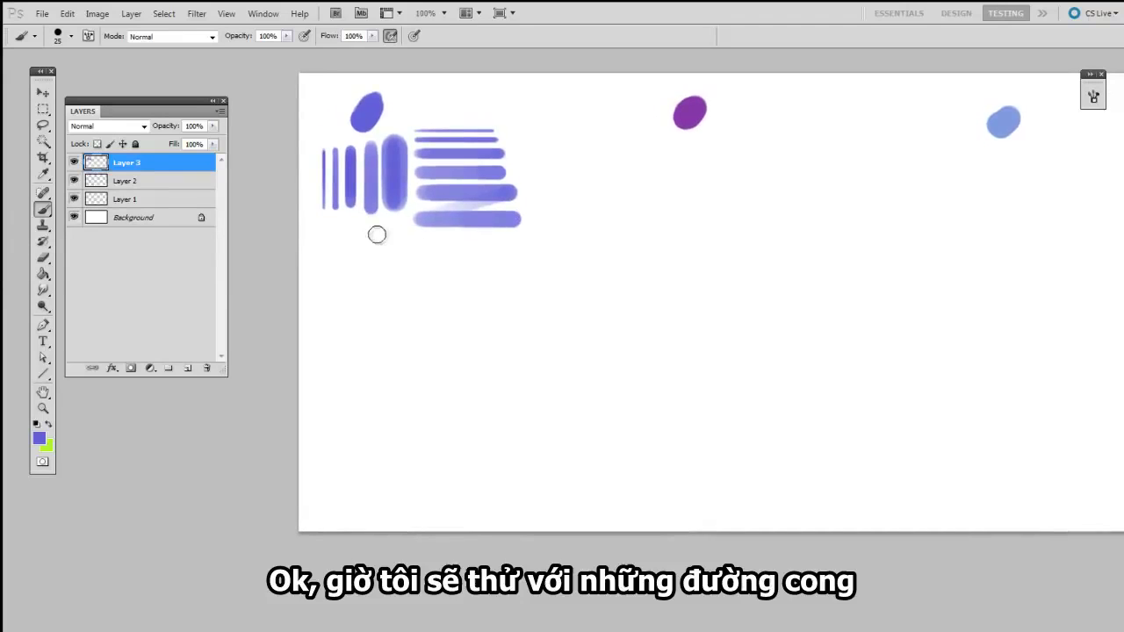
key("bracketleft")
key("bracketleft")
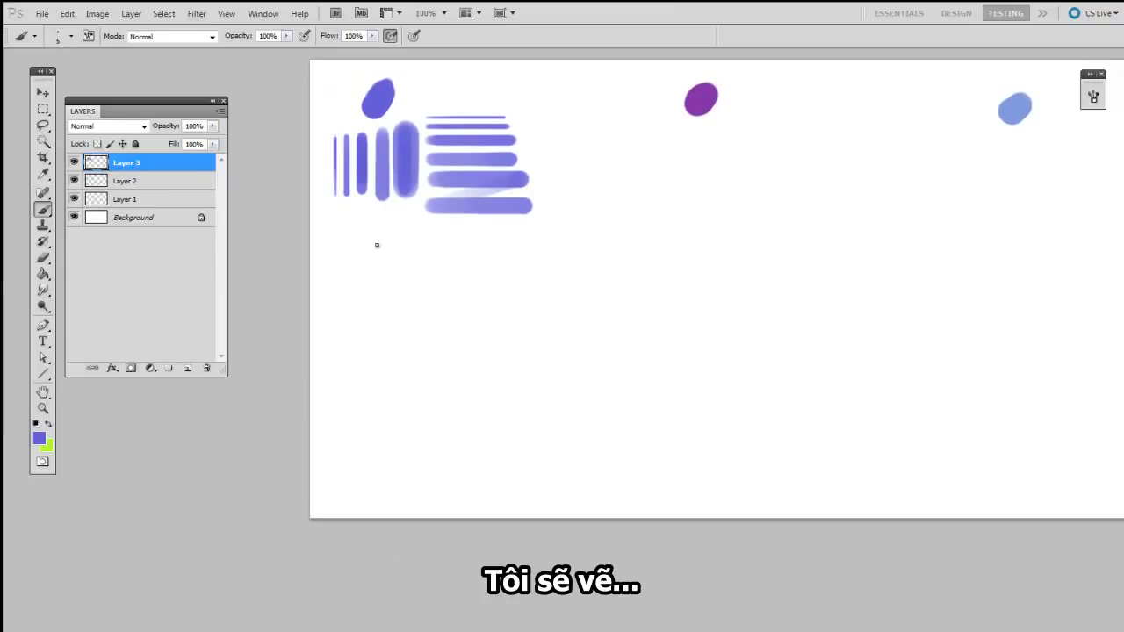
key("space")
left_click_drag(377, 246, 379, 244)
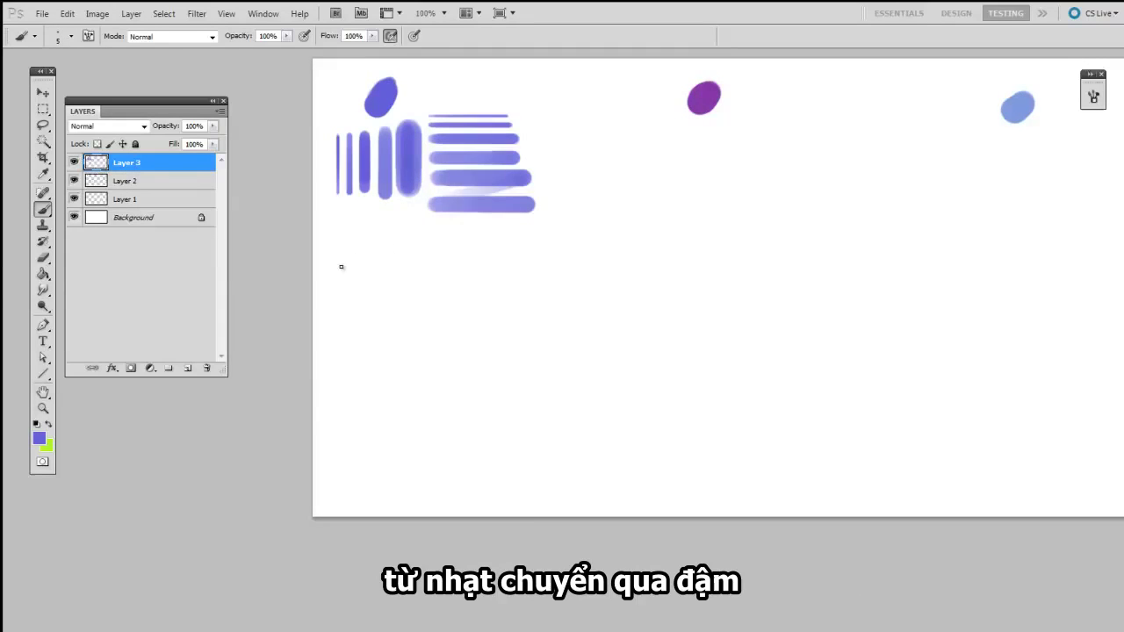
mouse_move(371, 255)
left_mouse_down()
mouse_move(394, 227)
mouse_move(440, 244)
mouse_move(504, 228)
left_mouse_up()
left_click_drag(419, 280, 426, 240)
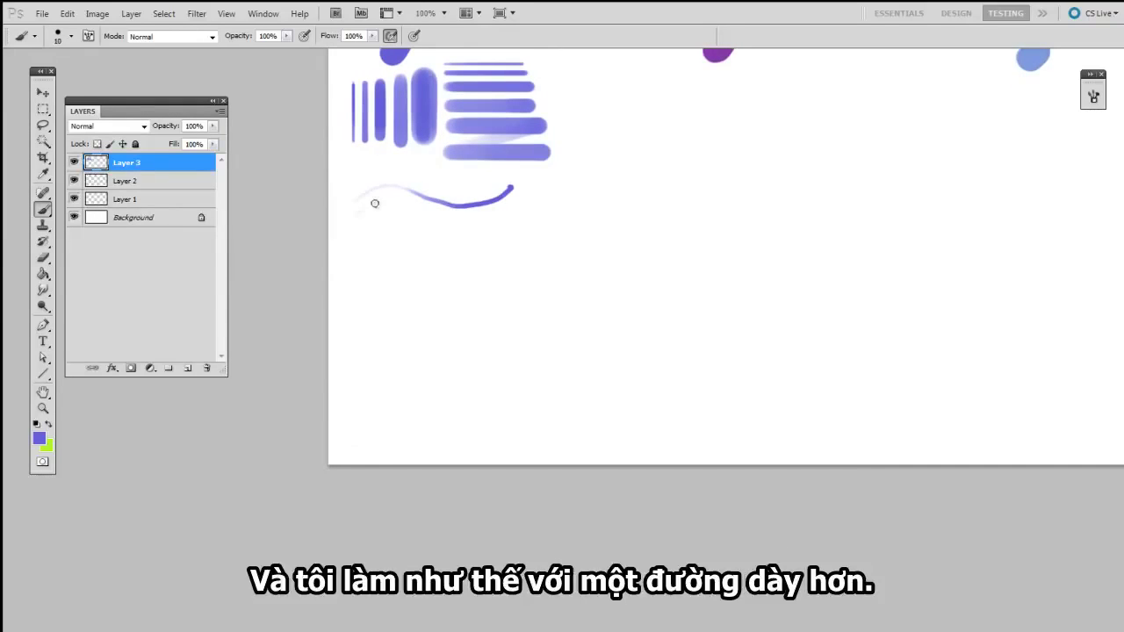
Step: Paint four more wavy strokes of increasing width below the first one, enlarging the brush from 10 px to 25 px and beyond
mouse_move(375, 203)
left_mouse_down()
mouse_move(431, 220)
mouse_move(515, 203)
left_mouse_up()
mouse_move(354, 231)
left_mouse_down()
mouse_move(434, 244)
mouse_move(511, 231)
left_mouse_up()
key("bracketright")
left_click_drag(352, 256, 523, 250)
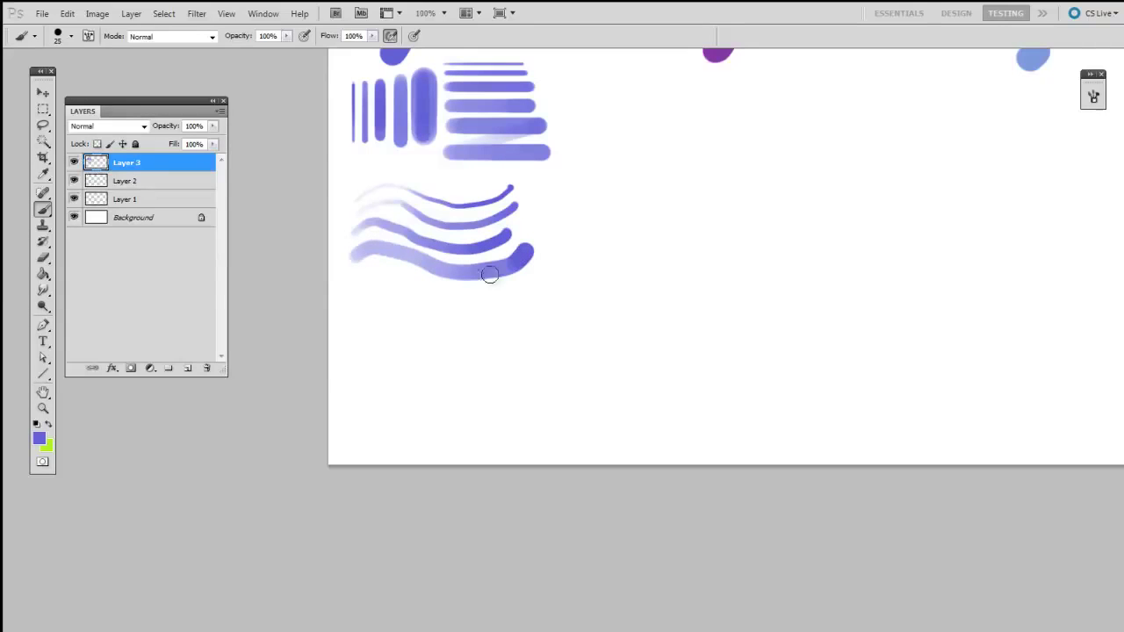
key("bracketright")
left_click_drag(356, 283, 524, 257)
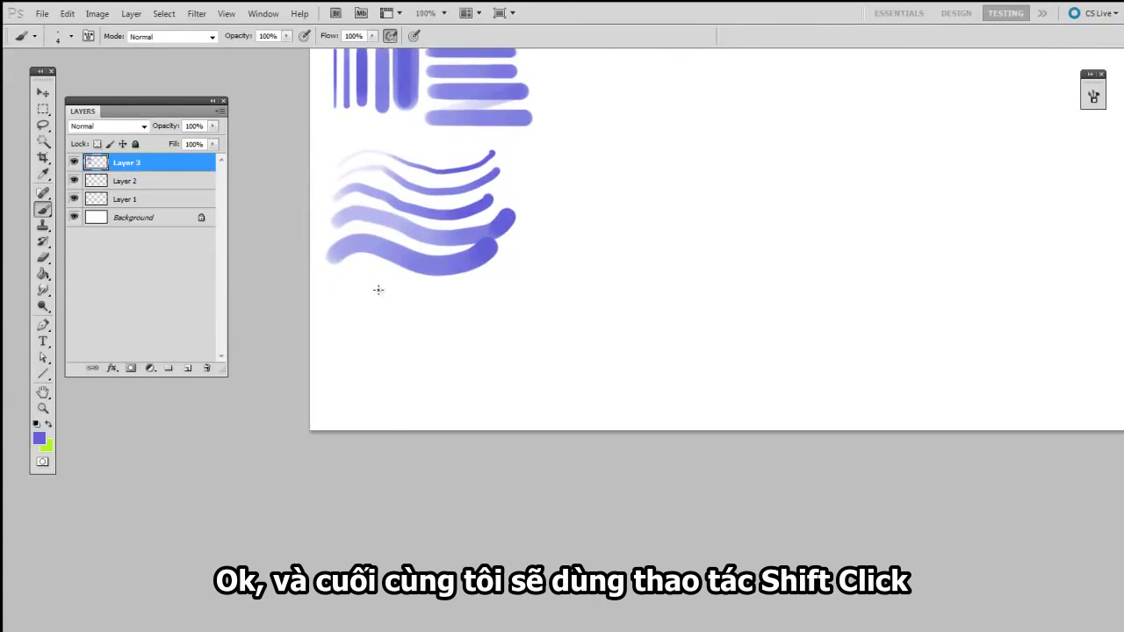
Step: Draw a four-sided outline of connected straight lines below the wavy strokes with a 4 px brush
left_click(333, 374, "shift")
left_click(479, 380, "shift")
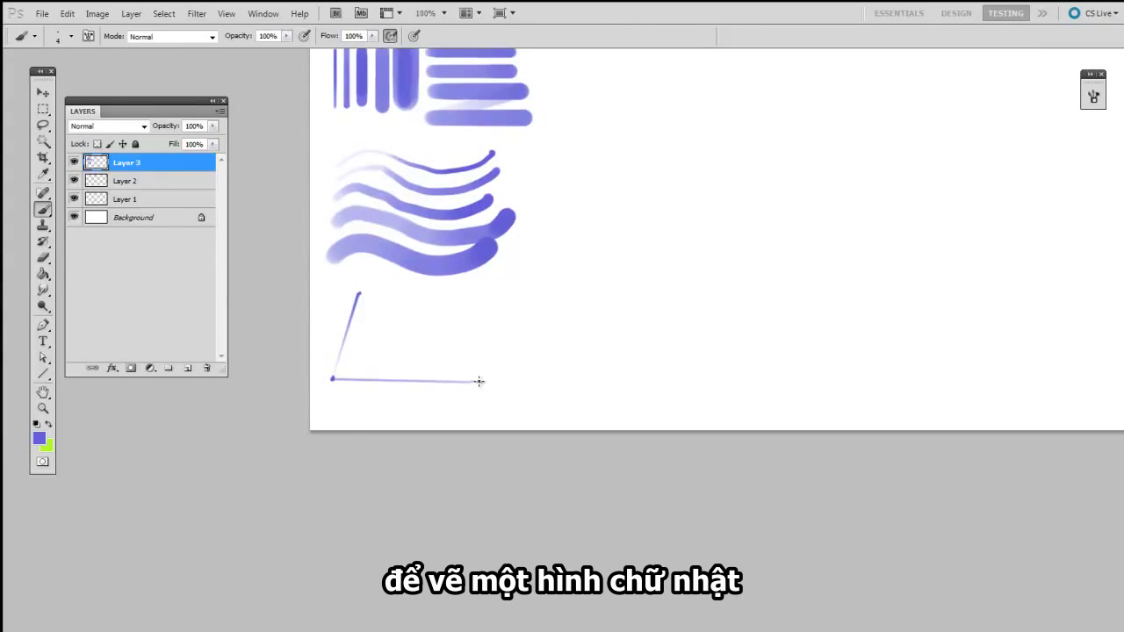
left_click(493, 282, "shift")
left_click(357, 290, "shift")
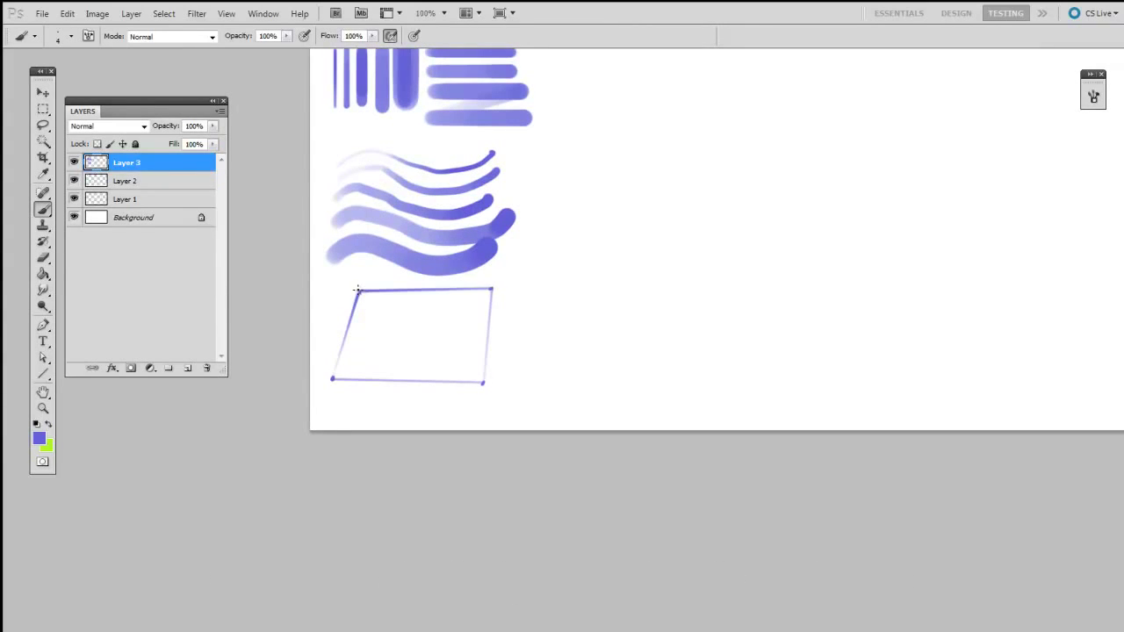
Step: Draw both straight diagonals between opposite corners of the four-sided outline and retrace its right edge
left_click(491, 290)
left_click(331, 377, "shift")
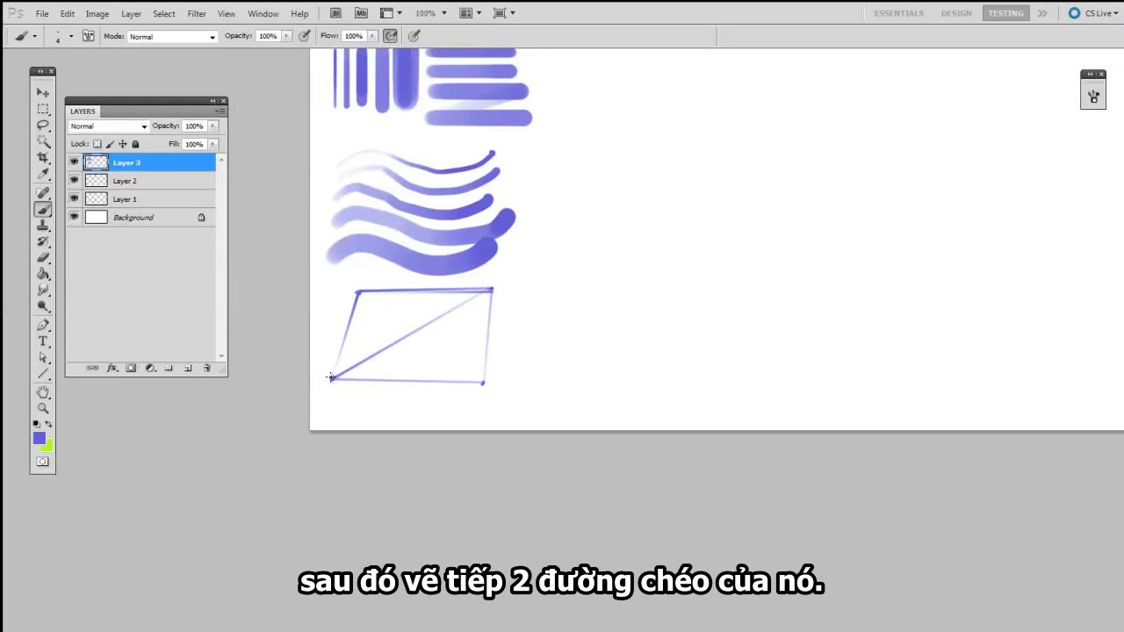
left_click(485, 381)
left_click(355, 291, "shift")
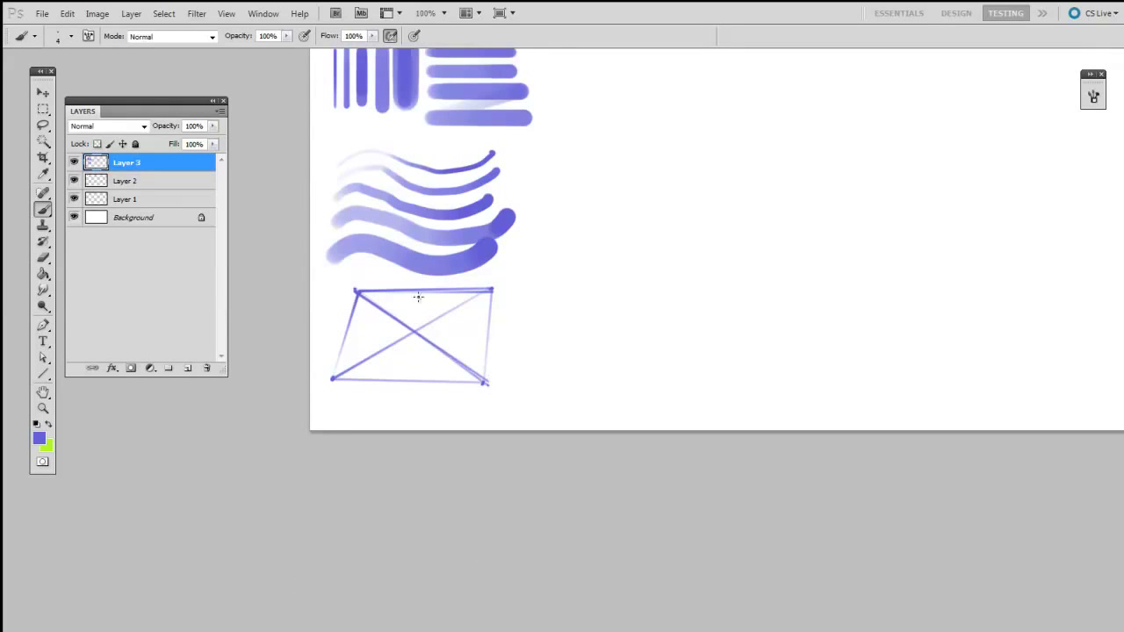
left_click(486, 381)
left_click(491, 289, "shift")
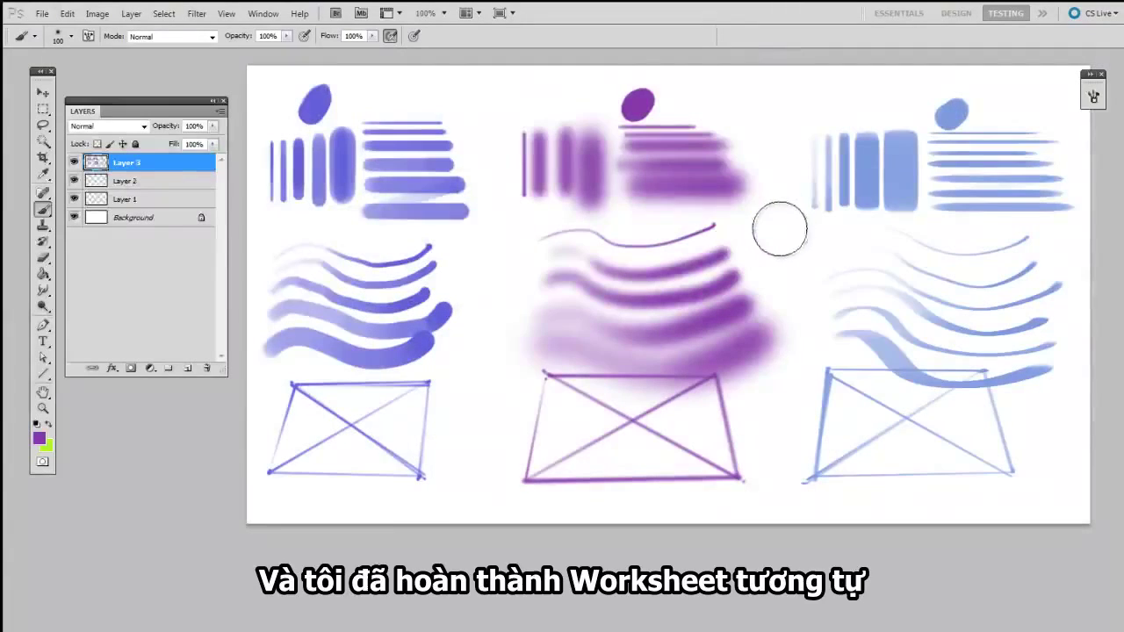
Step: Paint a blurred purple dab beside the purple swatch with a 50 px soft round brush
right_click(751, 263)
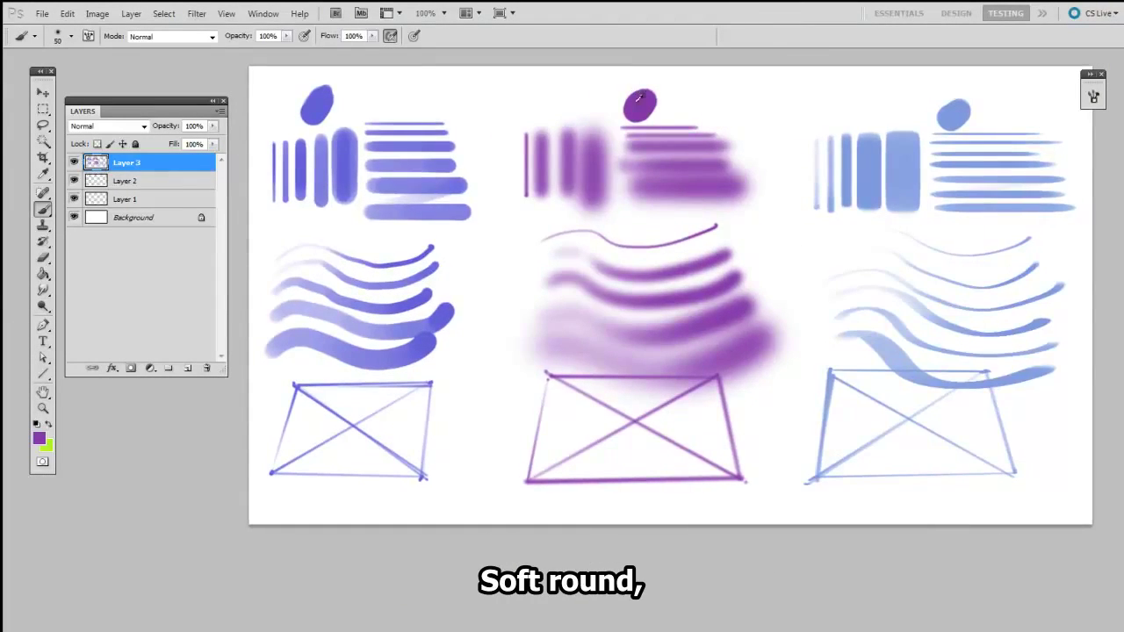
left_click_drag(733, 104, 729, 98)
Step: Switch to a 45 px hard flat brush, sample the light blue swatch and paint a small patch beside it
right_click(737, 179)
left_click(780, 255)
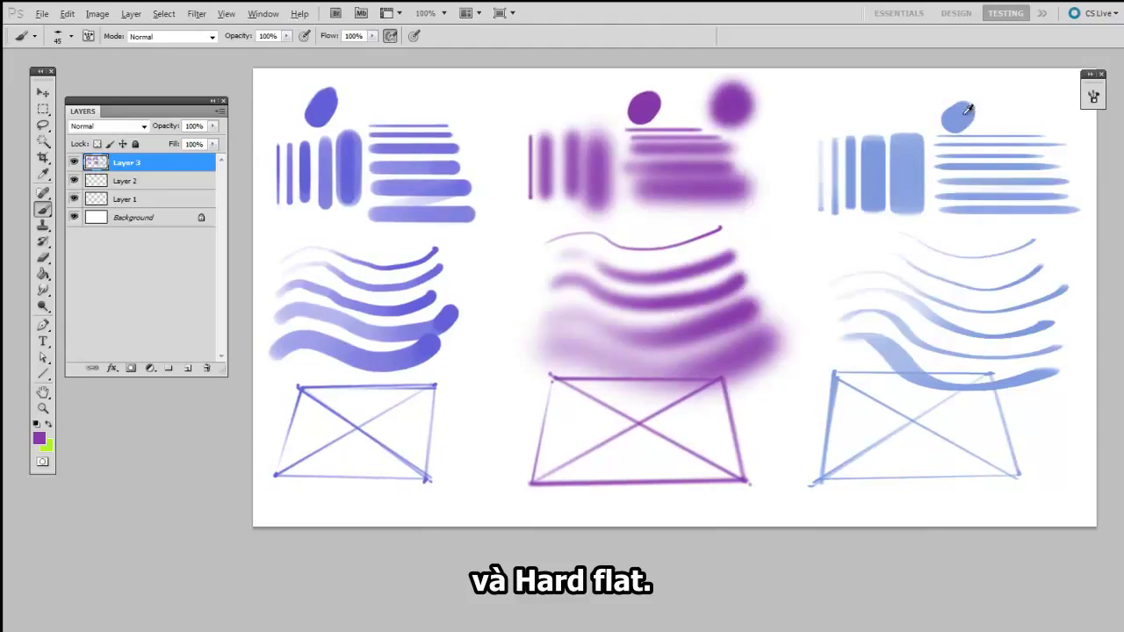
left_click(961, 114, "alt")
left_click(1031, 110)
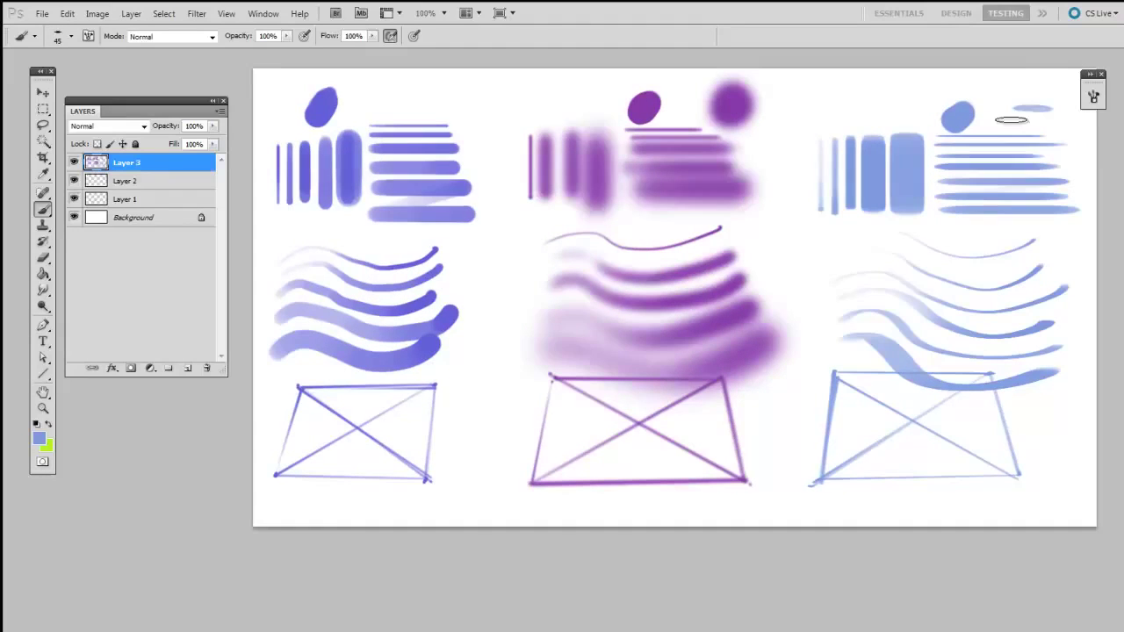
left_click_drag(1011, 120, 1040, 107)
left_click_drag(928, 399, 915, 388)
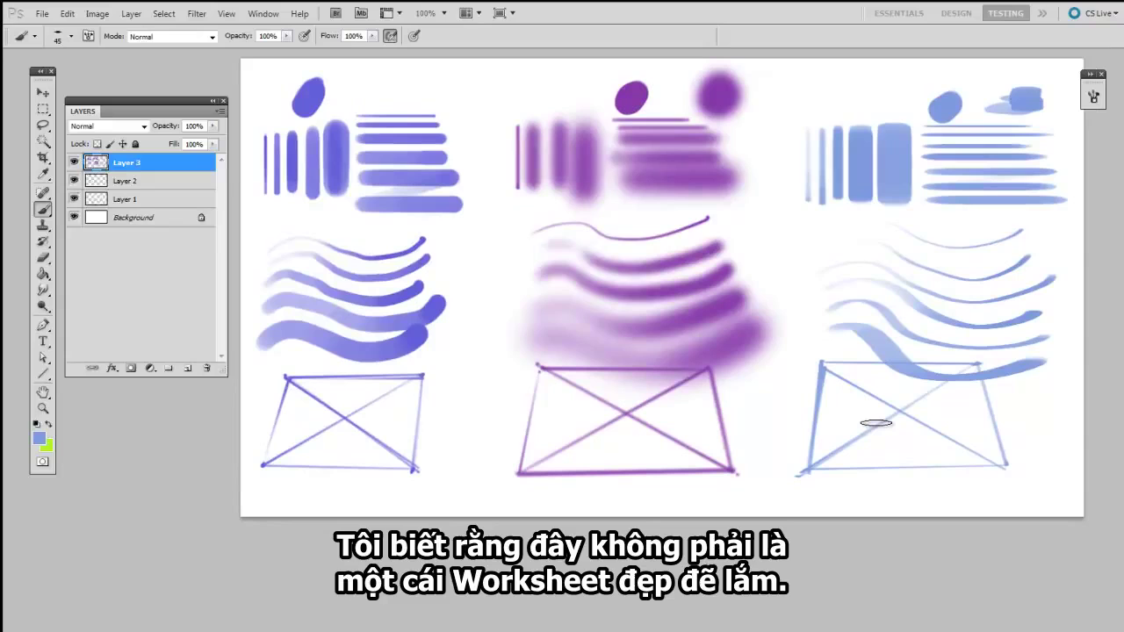